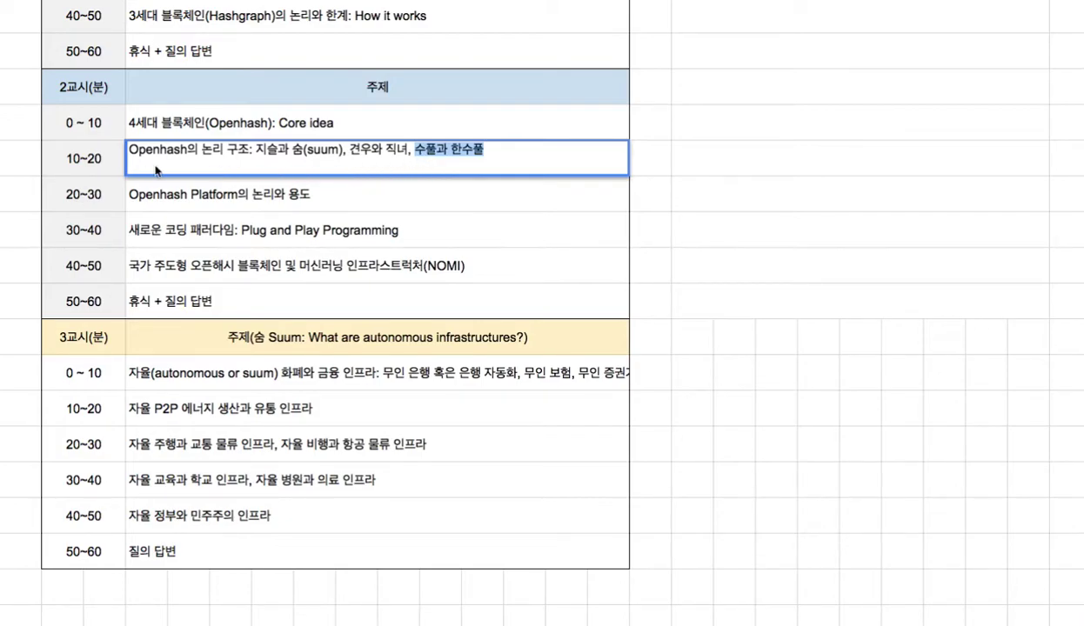
# - Review the 10~20 and 20~30 Openhash topics in the second session's schedule
pyautogui.click(202, 204)
pyautogui.doubleClick(203, 204)
pyautogui.moveTo(191, 185); pyautogui.dragTo(310, 188)
pyautogui.click(180, 161)
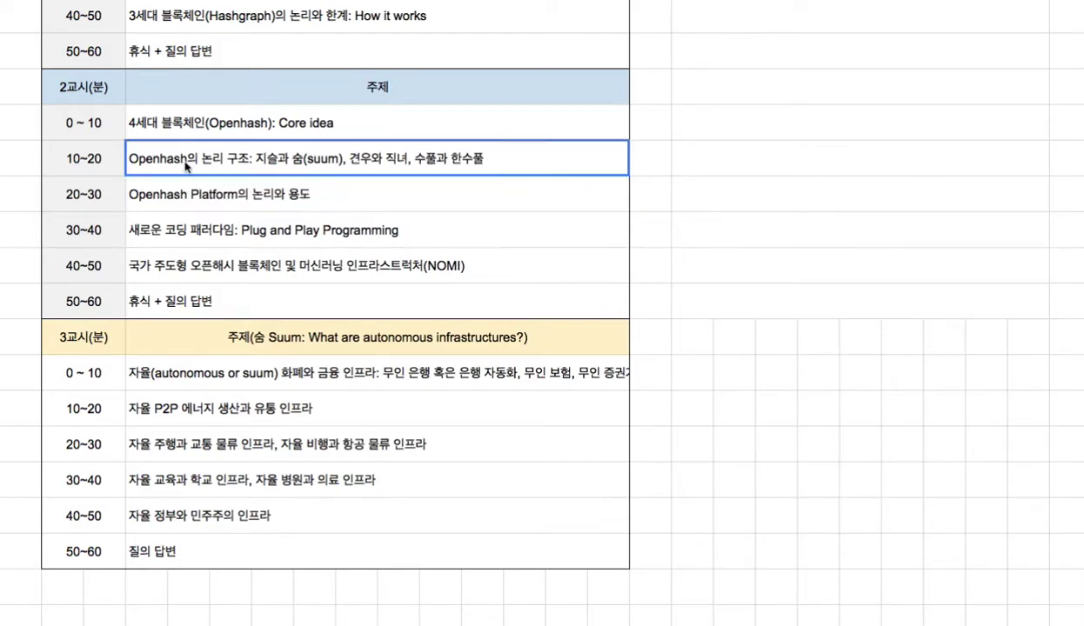
pyautogui.click(188, 198)
pyautogui.click(188, 161)
pyautogui.click(192, 197)
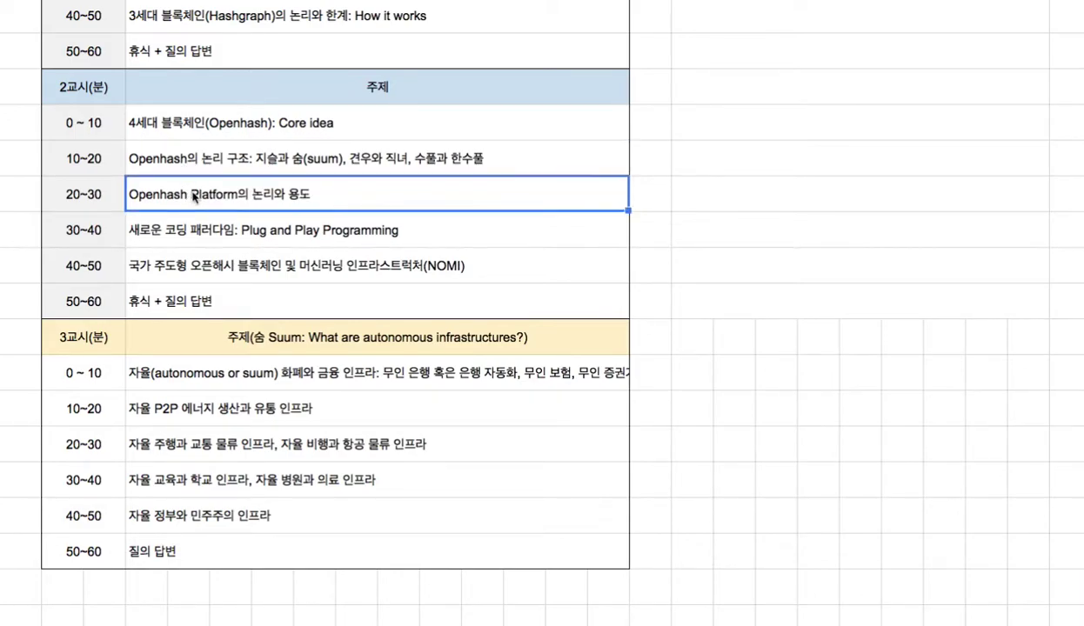
# - Append "=> P3" to the second session's 30~40 topic about Plug and Play Programming
pyautogui.click(183, 240)
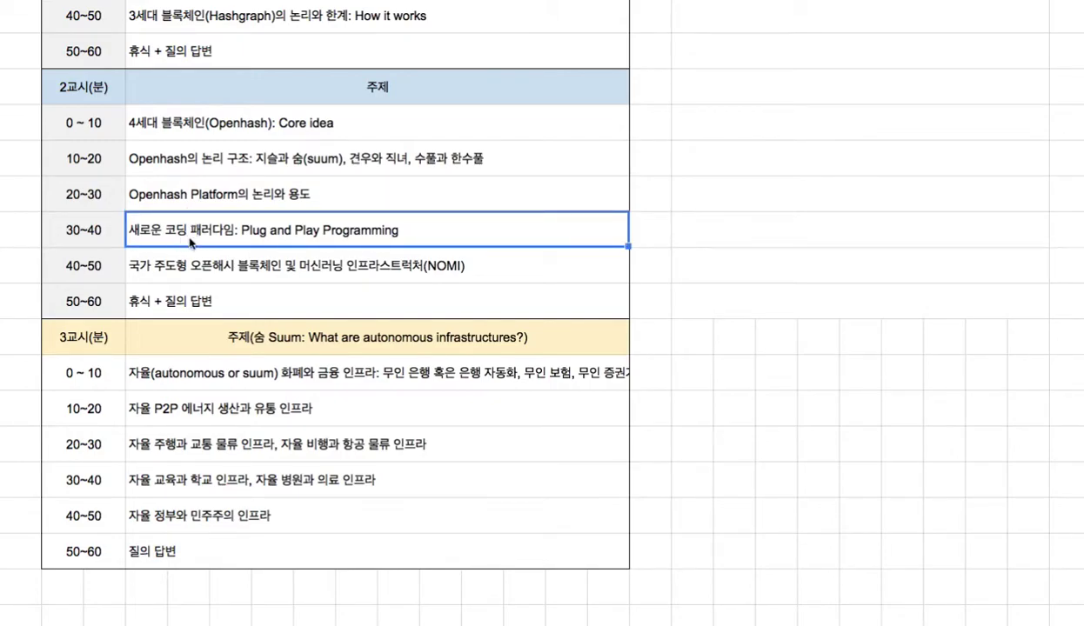
pyautogui.press('Return')
pyautogui.write('=> ')
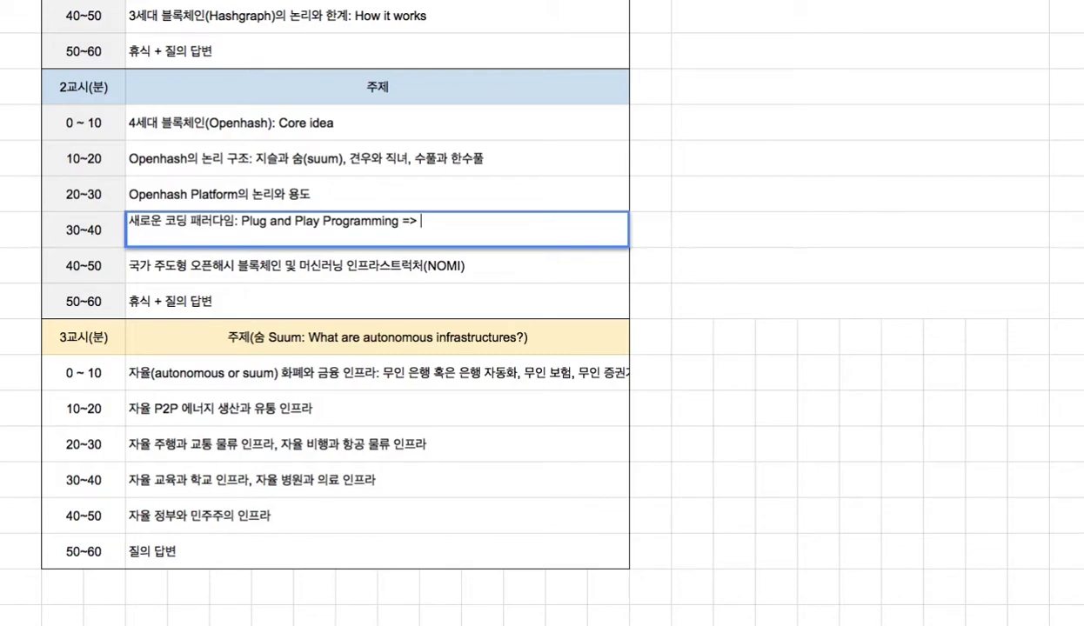
pyautogui.write('P3')
# - Insert "/패턴" after "패러다임" in the second session's 30~40 topic
pyautogui.click(236, 221)
pyautogui.press('BackSpace')
pyautogui.write('임')
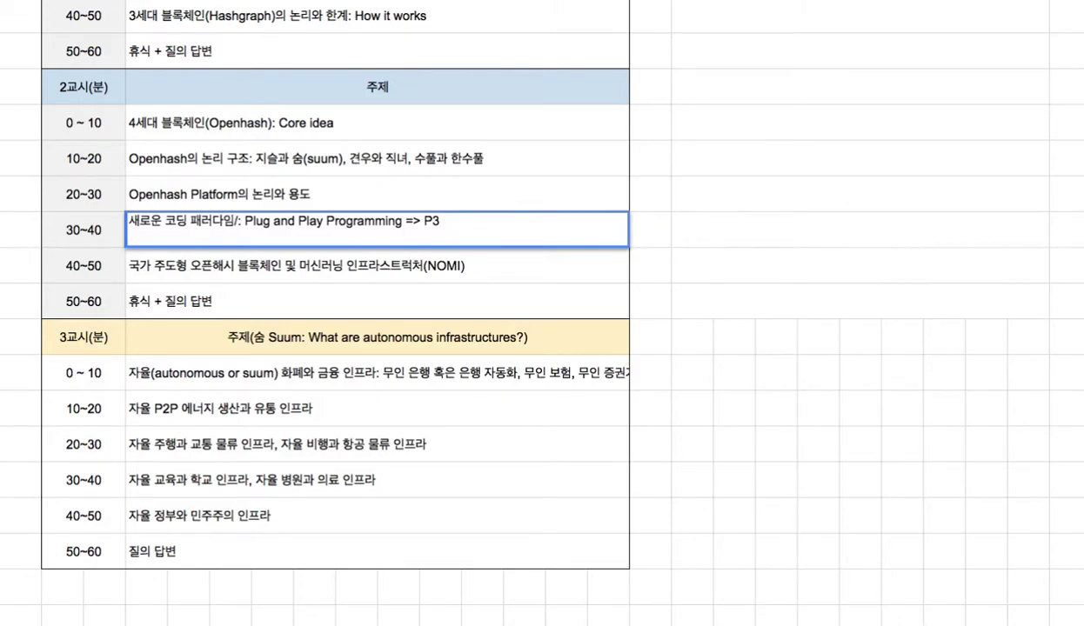
pyautogui.write('팰')
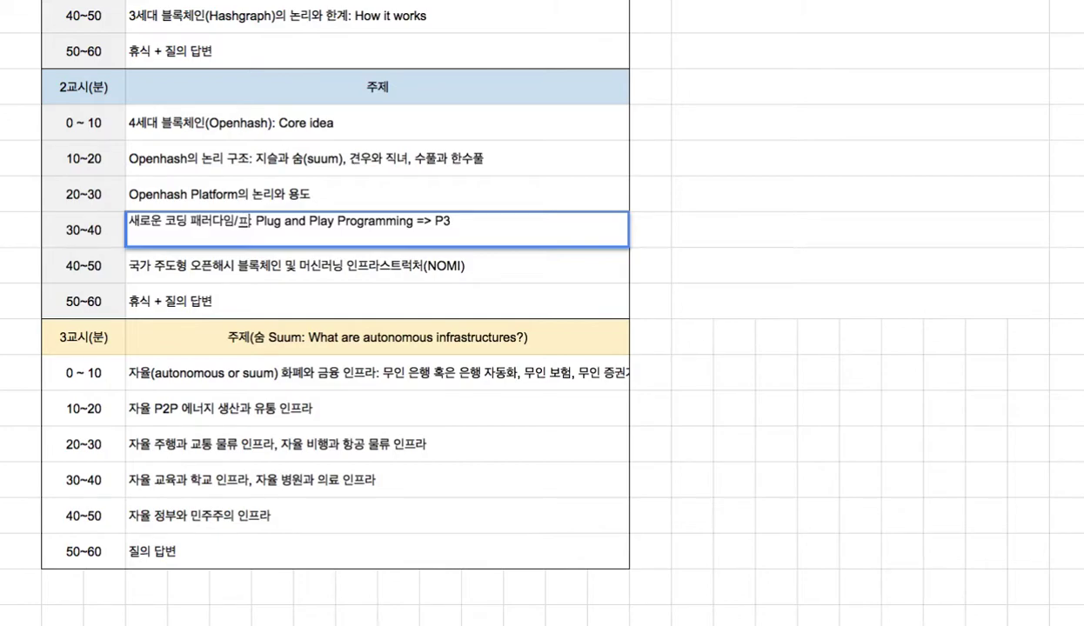
pyautogui.write('턴')
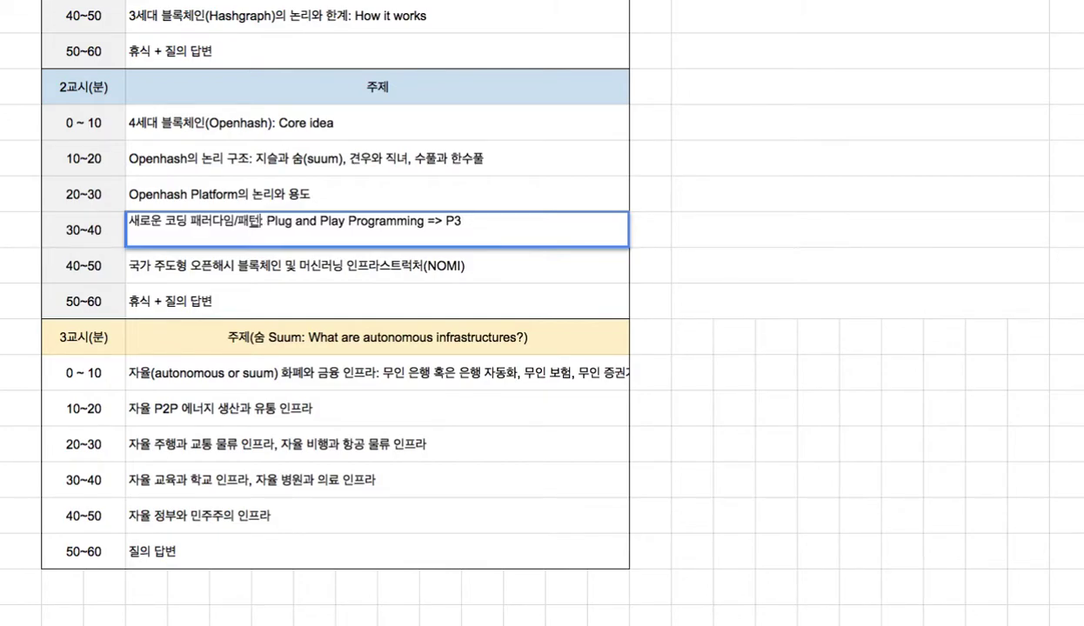
pyautogui.press('Return')
pyautogui.click(355, 231)
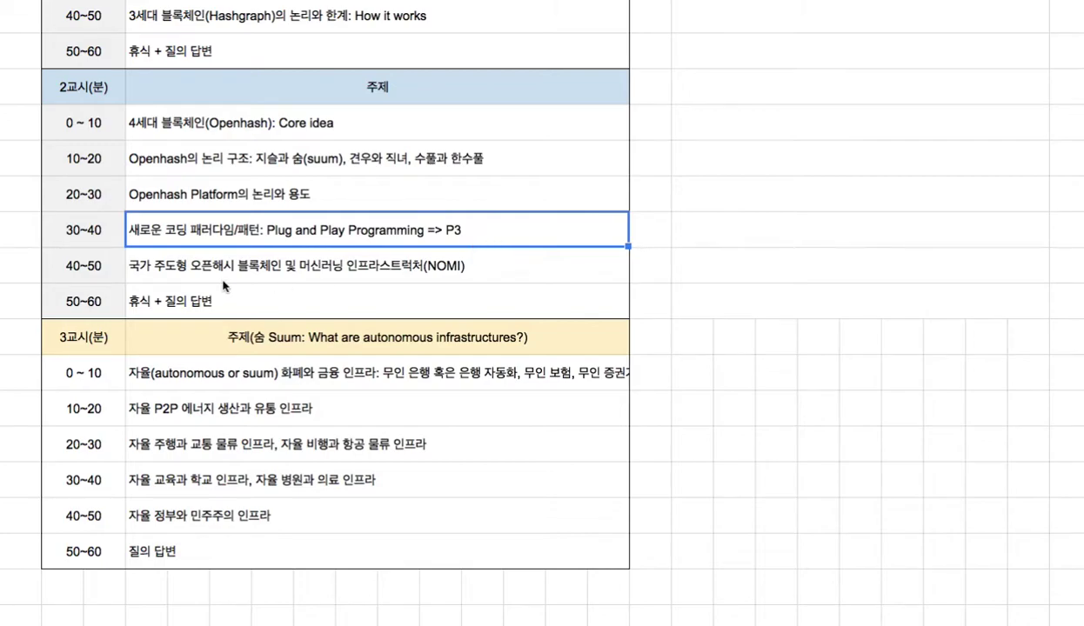
# - Delete the word "블록체인" from the second session's 40~50 topic
pyautogui.click(175, 279)
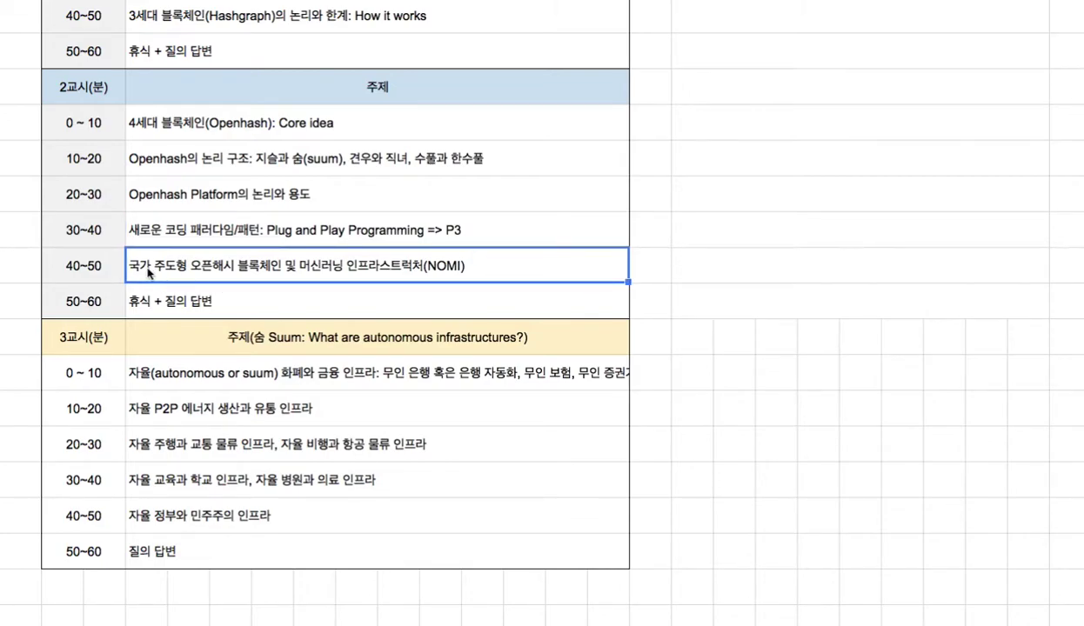
pyautogui.doubleClick(264, 273)
pyautogui.doubleClick(253, 257)
pyautogui.press('BackSpace')
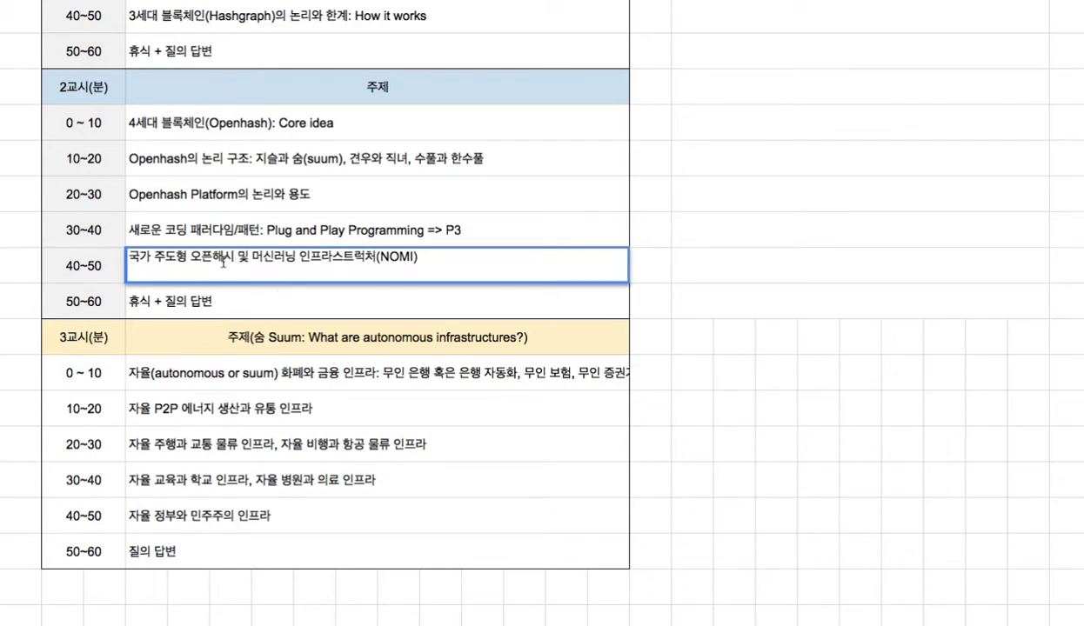
# - Colour the words "오픈해시 및 머신러닝" blue in the second session's 40~50 topic
pyautogui.moveTo(380, 259); pyautogui.dragTo(414, 259)
pyautogui.click(434, 261)
pyautogui.moveTo(188, 256); pyautogui.dragTo(295, 256)
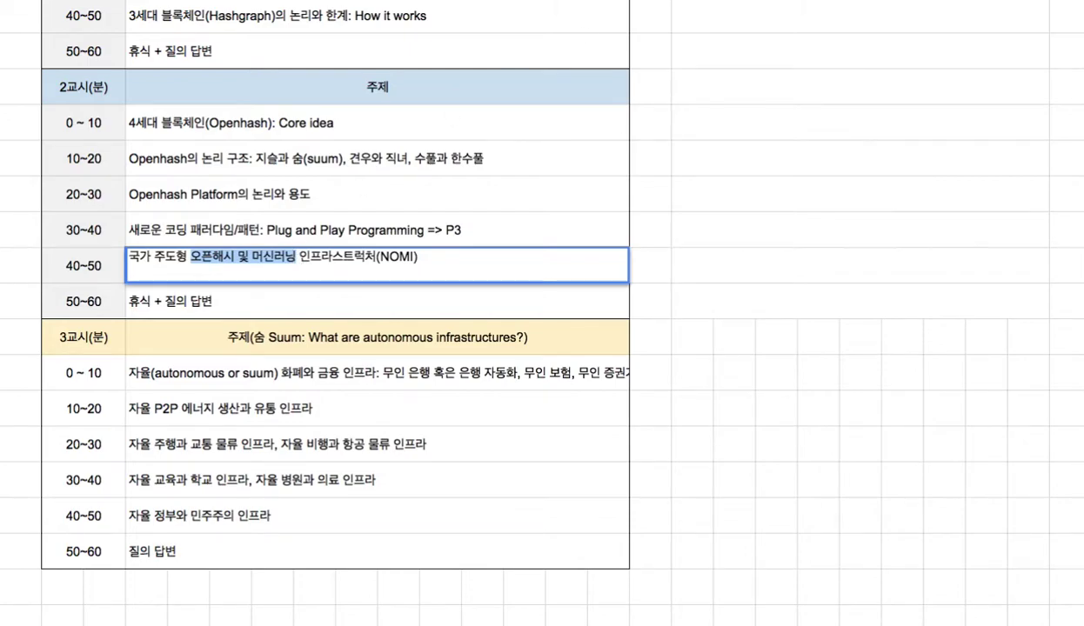
pyautogui.click(783, 0)
pyautogui.click(900, 25)
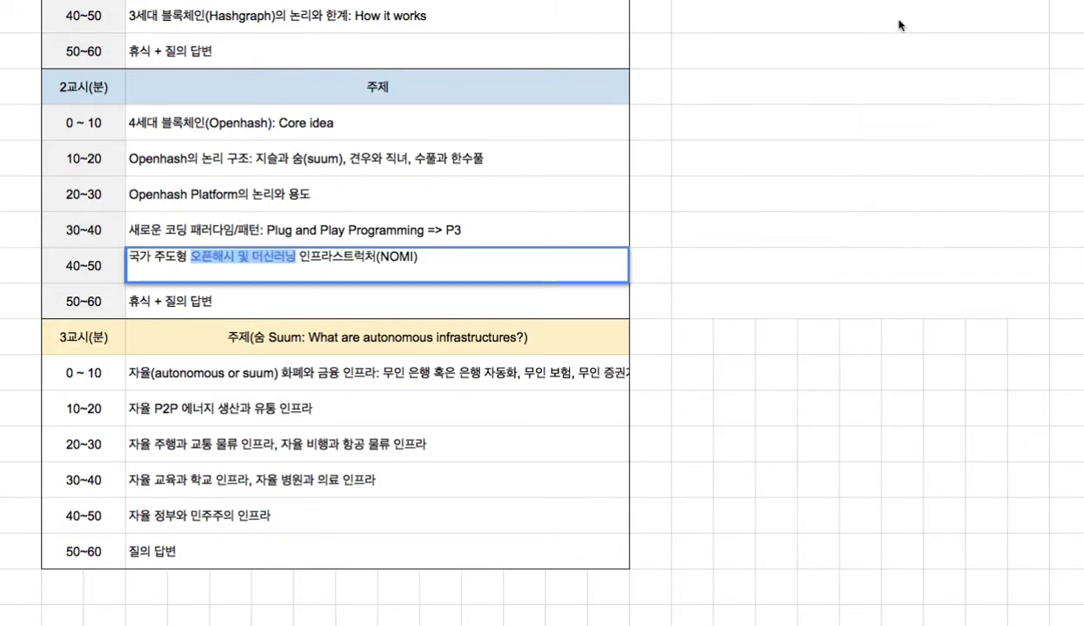
# - Append ": 목적과 용도" after "(NOMI)" in the second session's 40~50 topic
pyautogui.click(476, 260)
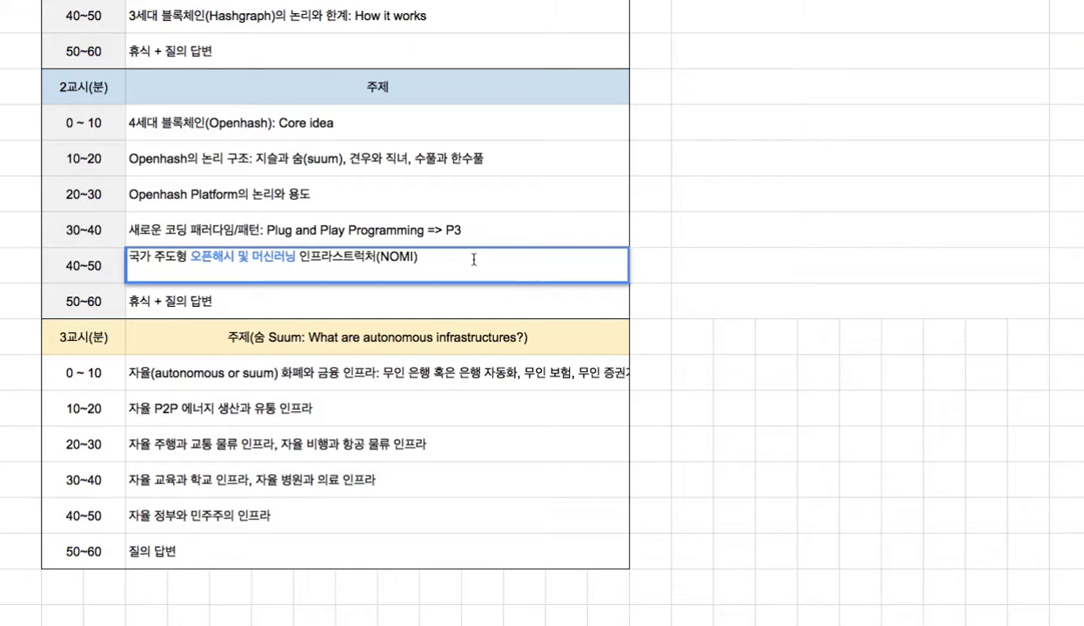
pyautogui.write(': 목적과 용도')
pyautogui.press('Return')
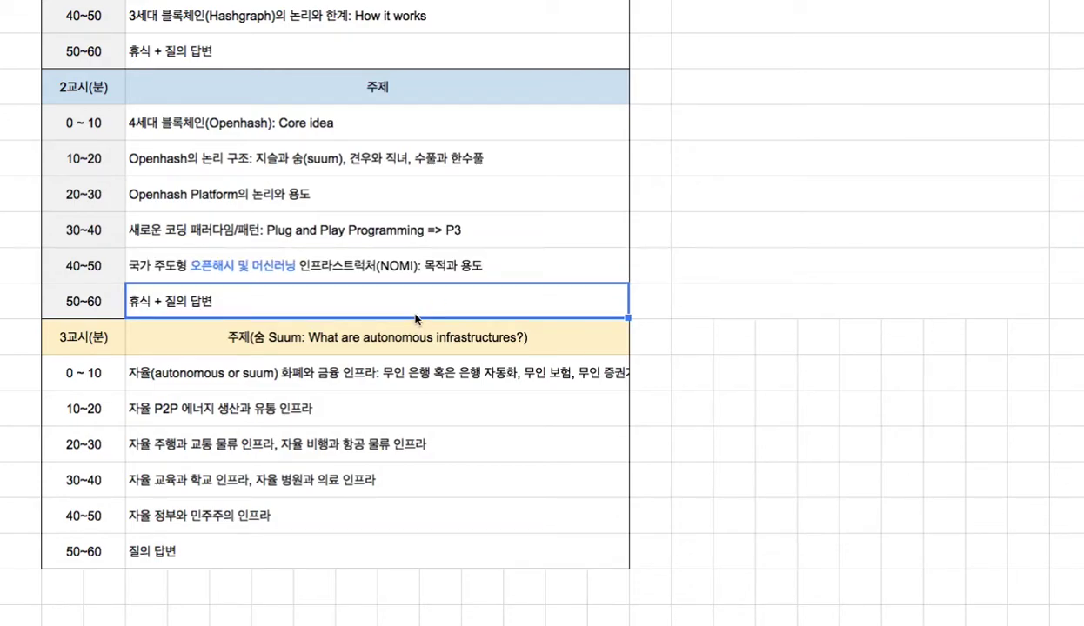
# - Examine the third session's heading on autonomous infrastructures alongside the second session's NOMI topic
pyautogui.moveTo(353, 380); pyautogui.dragTo(394, 510)
pyautogui.click(351, 335)
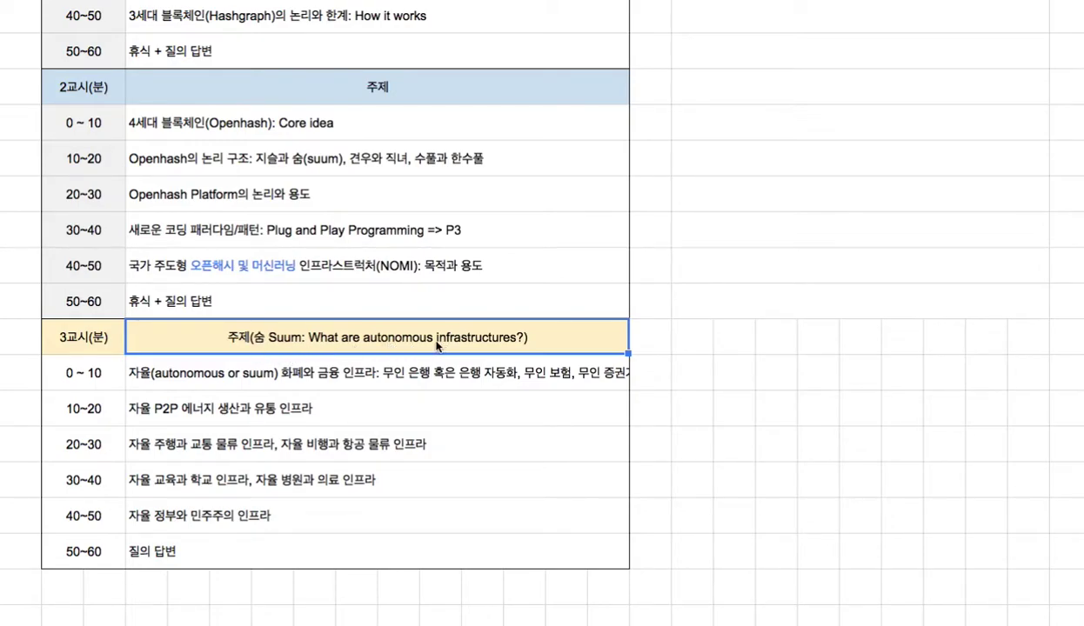
pyautogui.doubleClick(388, 336)
pyautogui.doubleClick(386, 333)
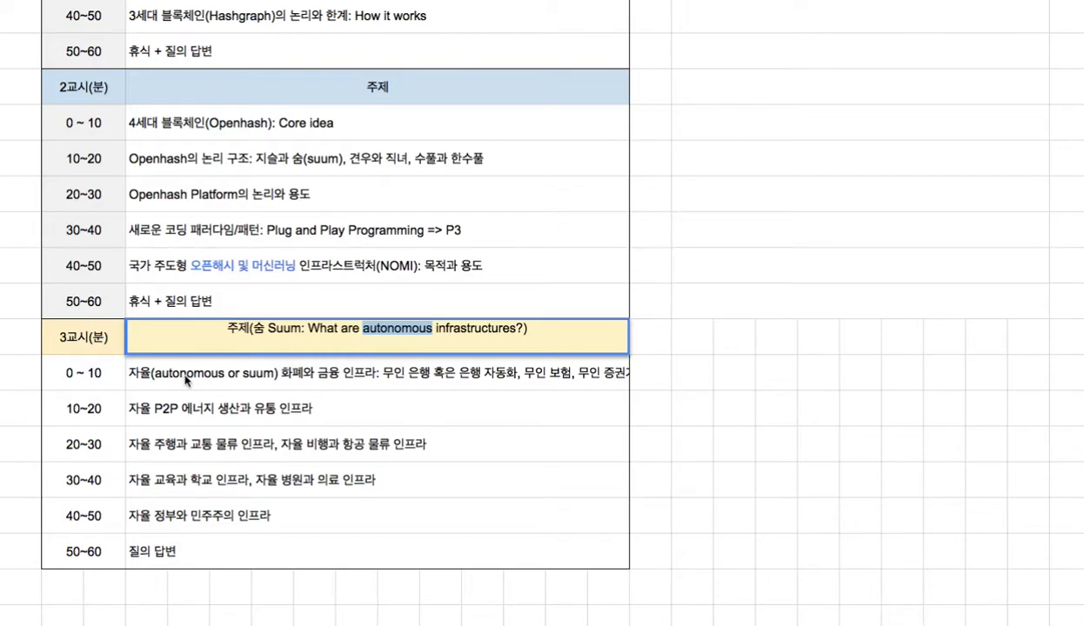
pyautogui.click(272, 328)
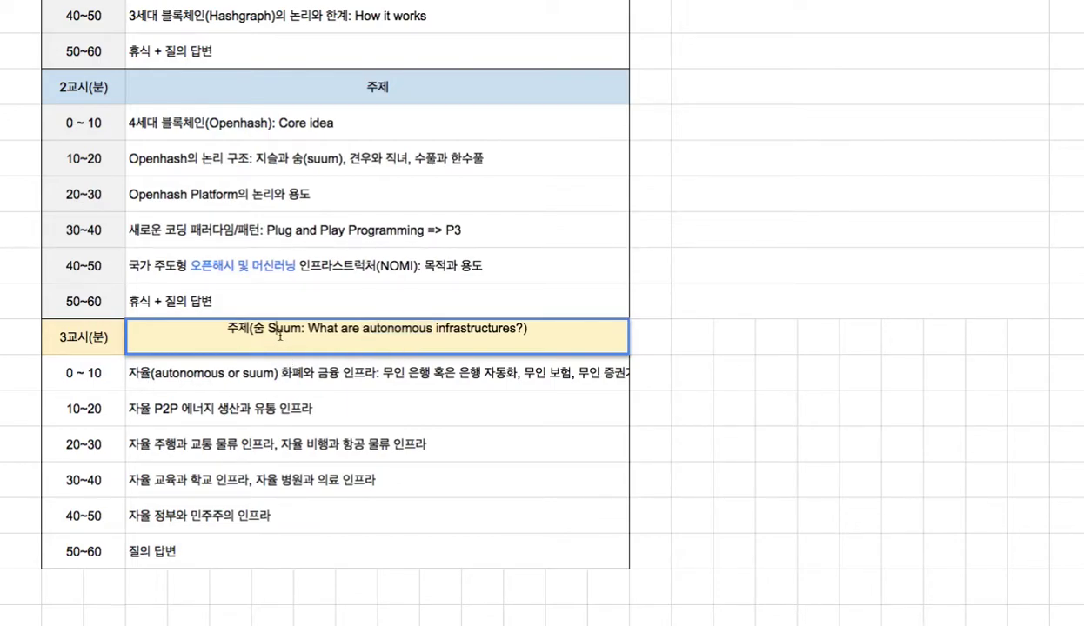
pyautogui.doubleClick(259, 329)
pyautogui.click(434, 329)
pyautogui.moveTo(434, 330); pyautogui.dragTo(519, 331)
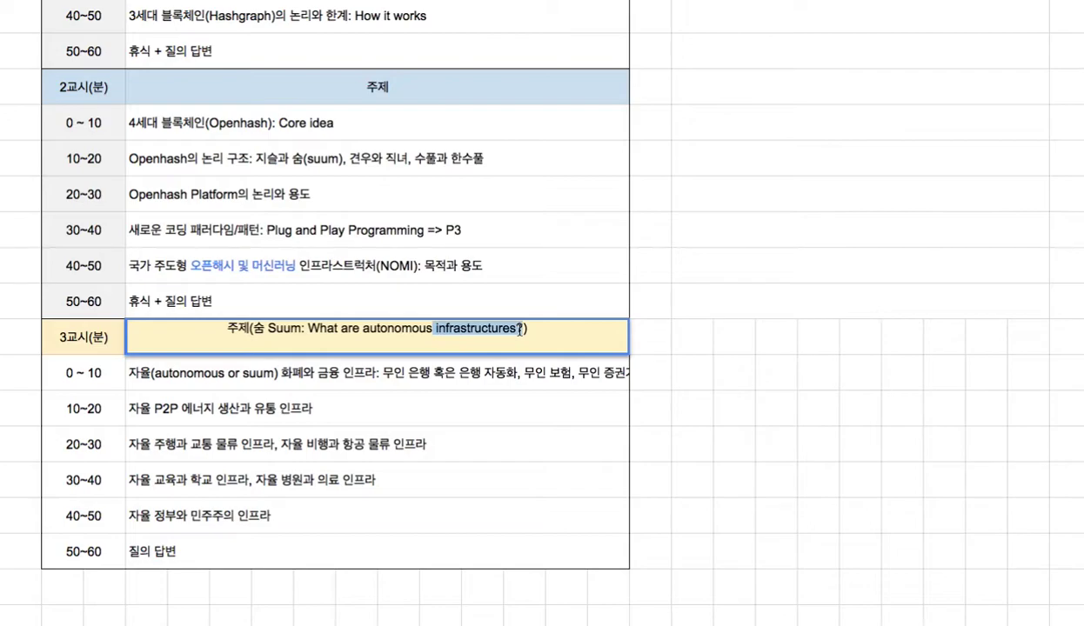
pyautogui.doubleClick(211, 268)
pyautogui.moveTo(192, 259); pyautogui.dragTo(398, 263)
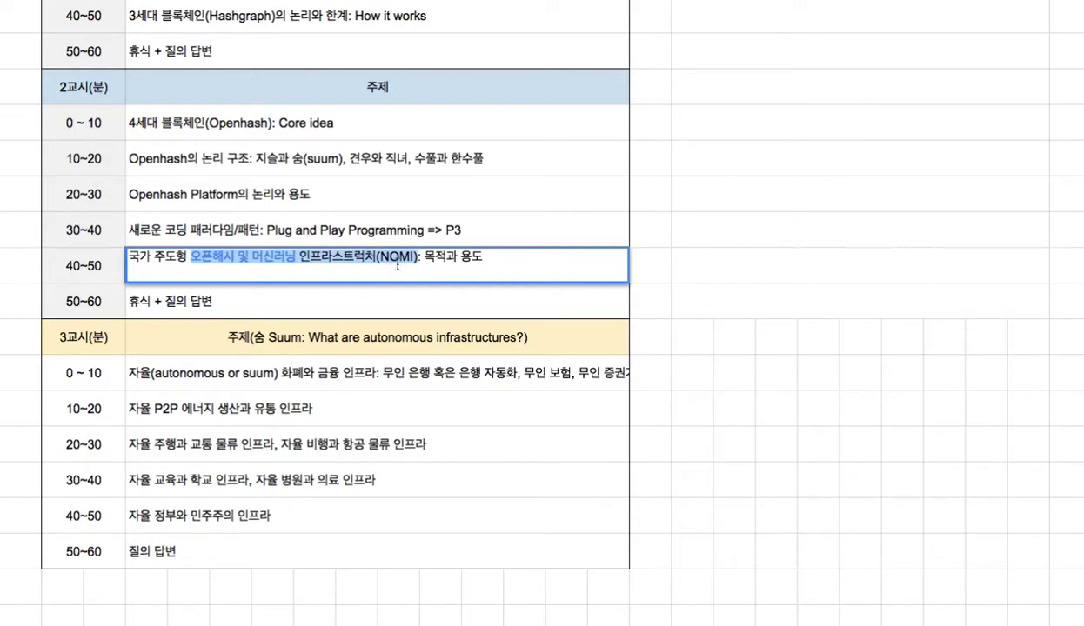
pyautogui.doubleClick(285, 350)
pyautogui.moveTo(251, 329); pyautogui.dragTo(266, 329)
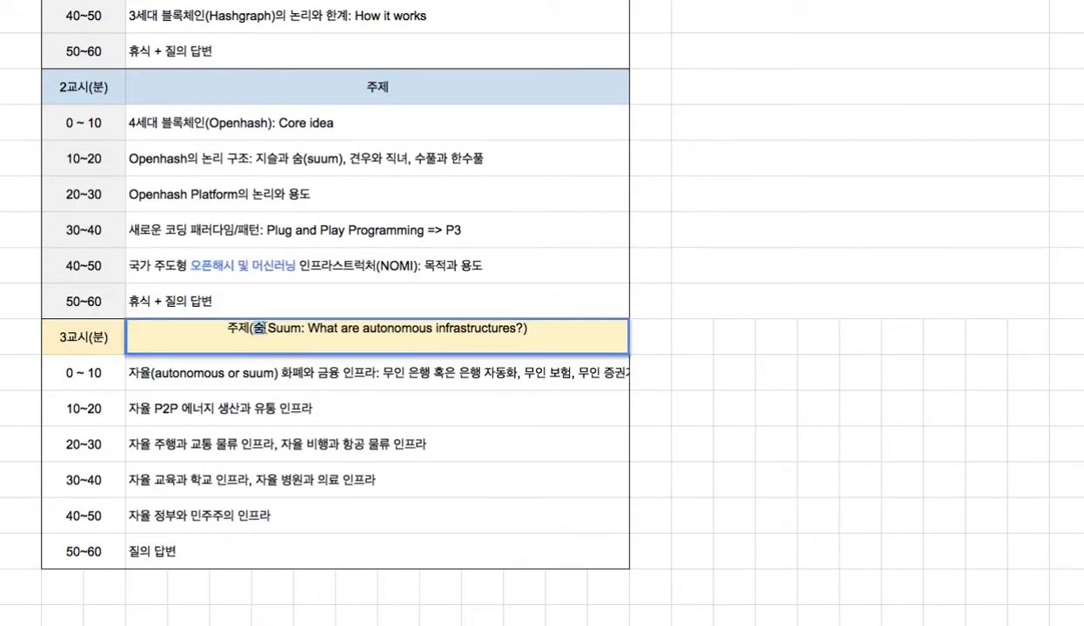
# - Replace "와" after "화폐" with " 발행, 관리, 제어, 조작...등과" in the third session's 0 ~ 10 topic
pyautogui.click(230, 385)
pyautogui.doubleClick(208, 380)
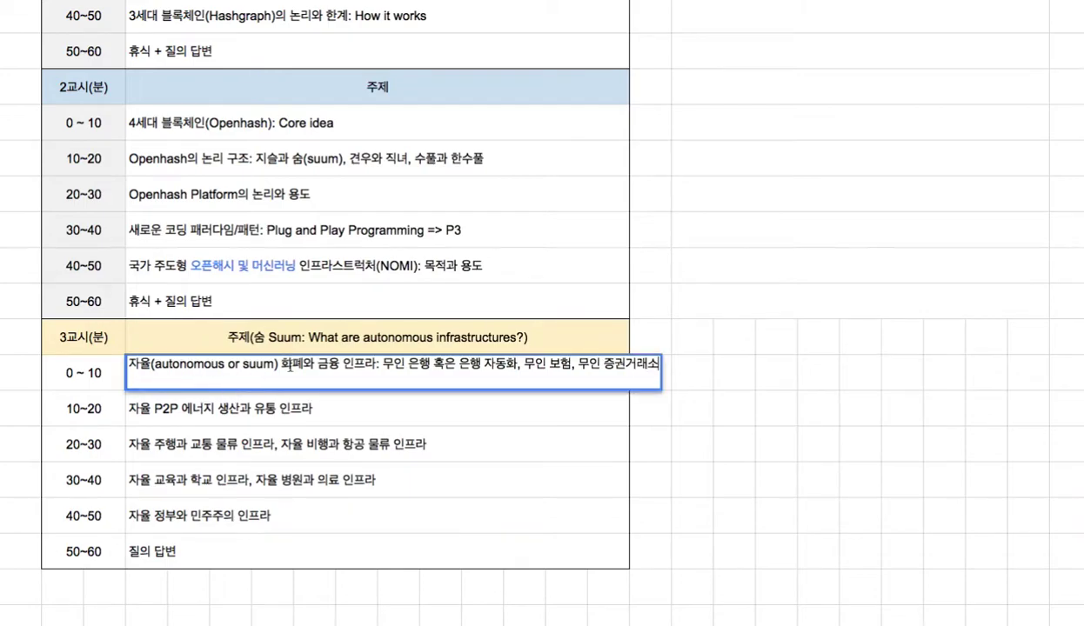
pyautogui.click(306, 372)
pyautogui.write('버')
pyautogui.write('발행, ')
pyautogui.write('관리, 제어')
pyautogui.write(', 조작')
pyautogui.write('...등과')
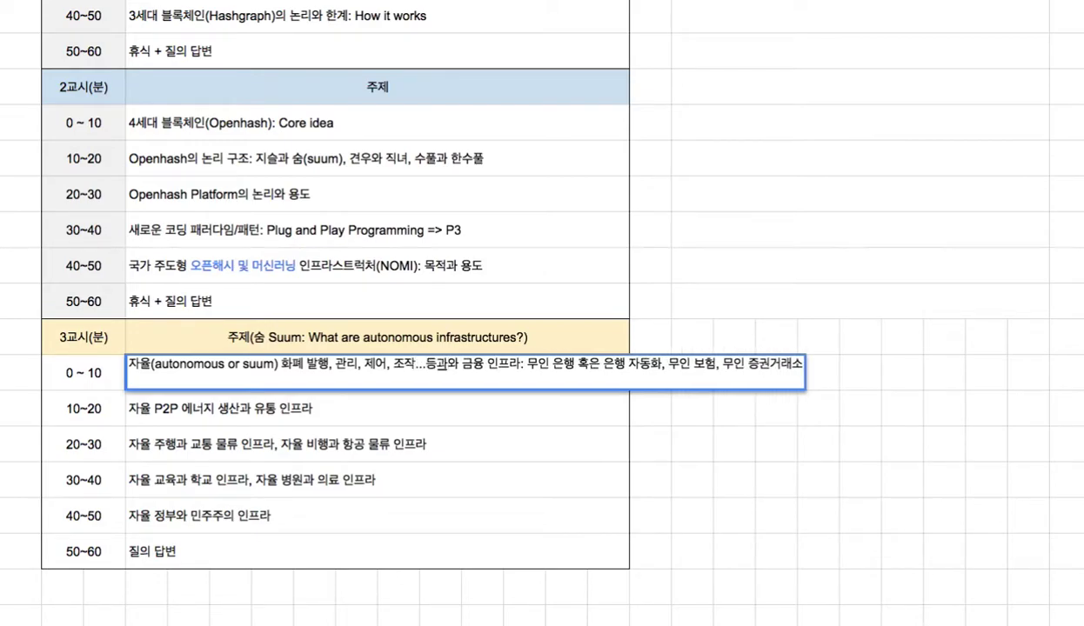
pyautogui.press('Delete')
# - Insert "공개 시작" before "조작" in the third session's 0 ~ 10 topic
pyautogui.press('Left')
pyautogui.press('Left')
pyautogui.press('Left')
pyautogui.press('Left')
pyautogui.press('Left')
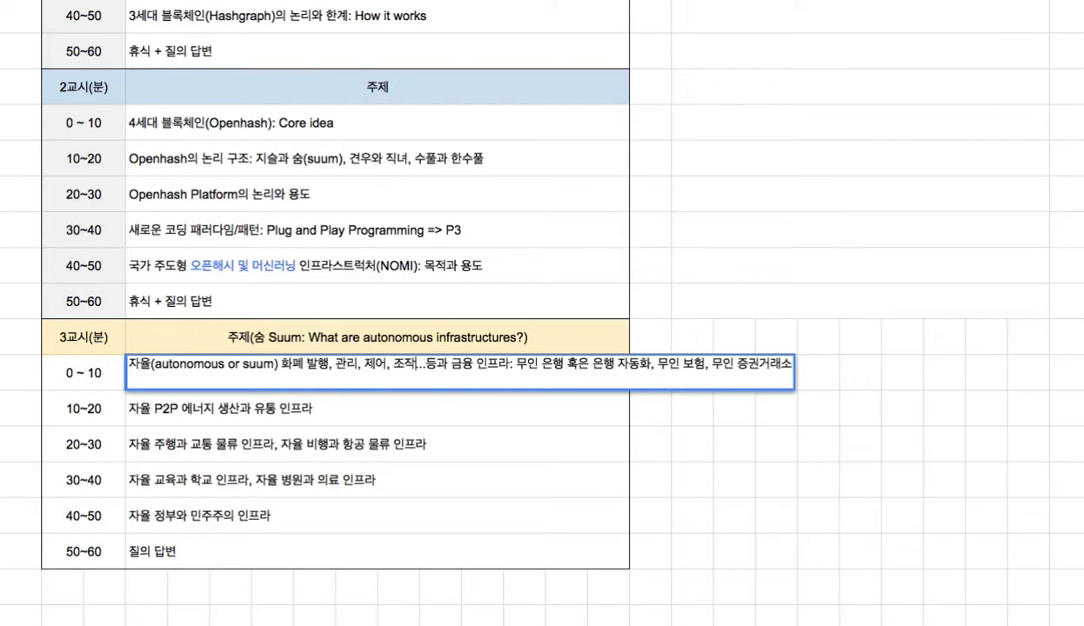
pyautogui.write('공개 ')
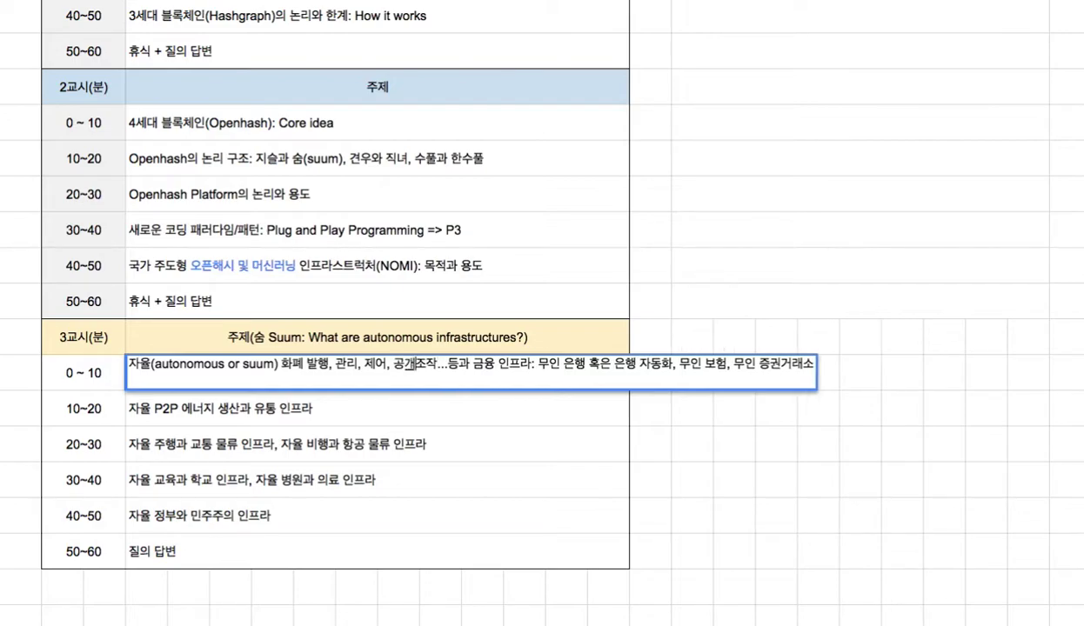
pyautogui.write('시작')
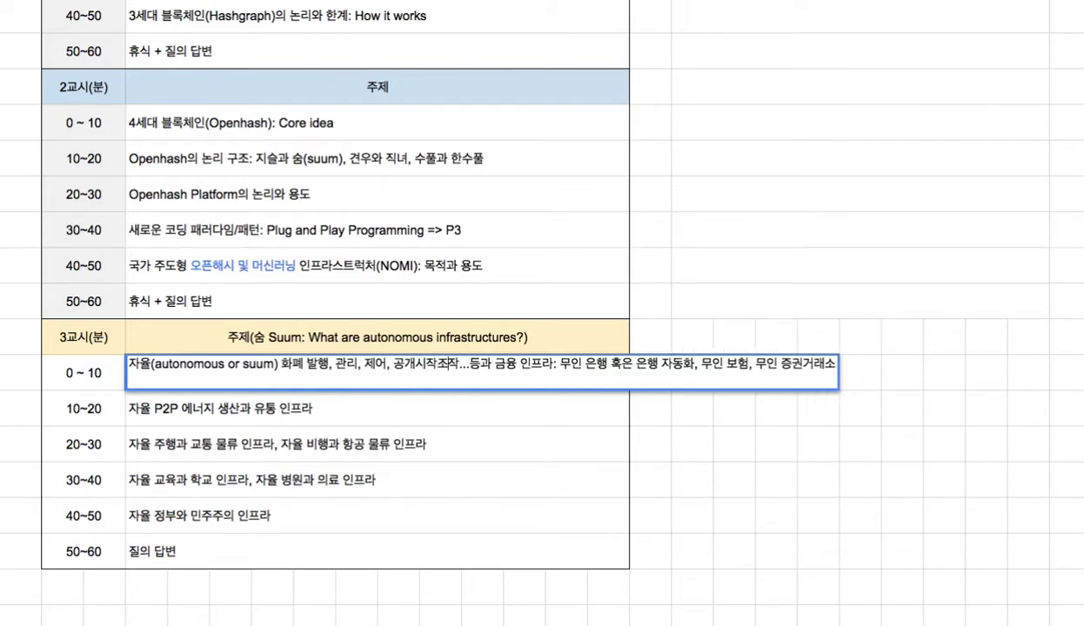
pyautogui.press('Left')
pyautogui.press('Left')
pyautogui.press('Left')
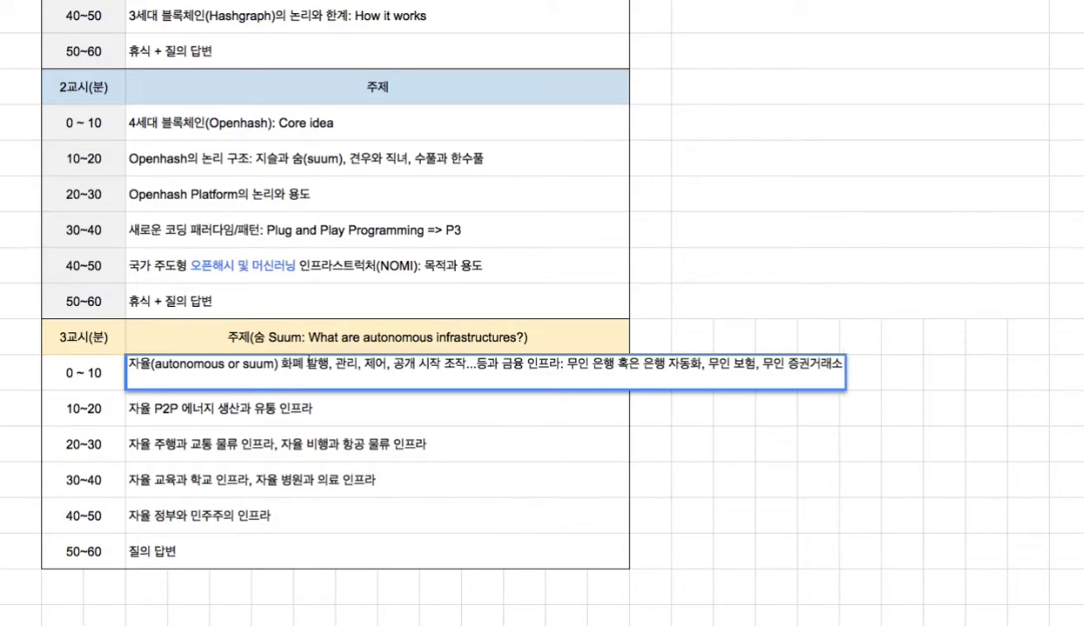
pyautogui.doubleClick(449, 360)
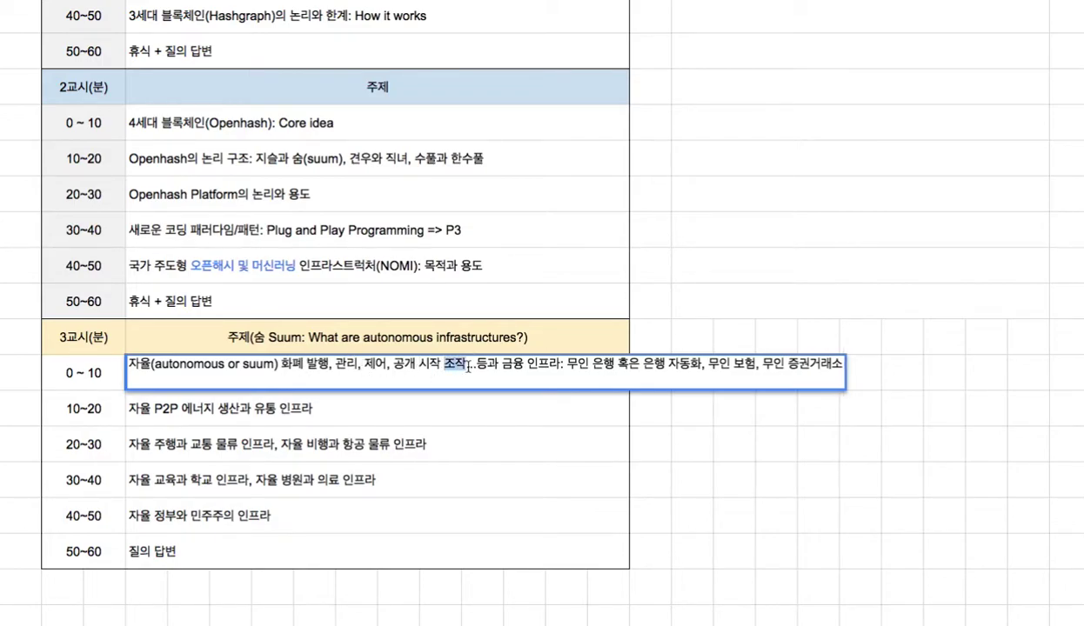
pyautogui.click(458, 407)
pyautogui.click(463, 379)
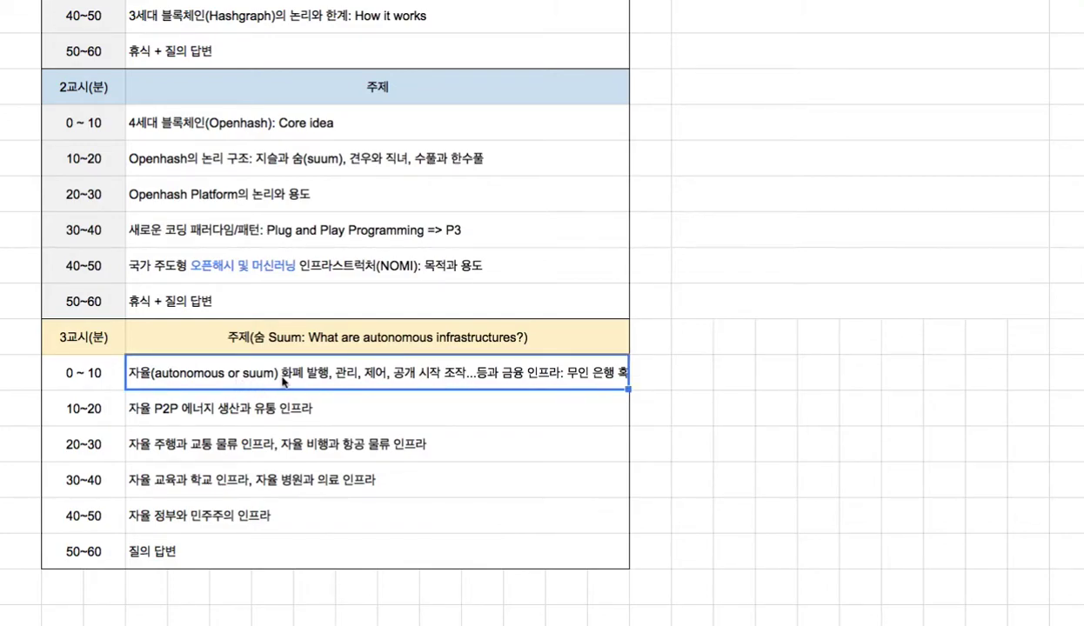
# - Examine the bank automation, unmanned insurance and stock exchange examples in the third session's 0 ~ 10 topic
pyautogui.doubleClick(574, 379)
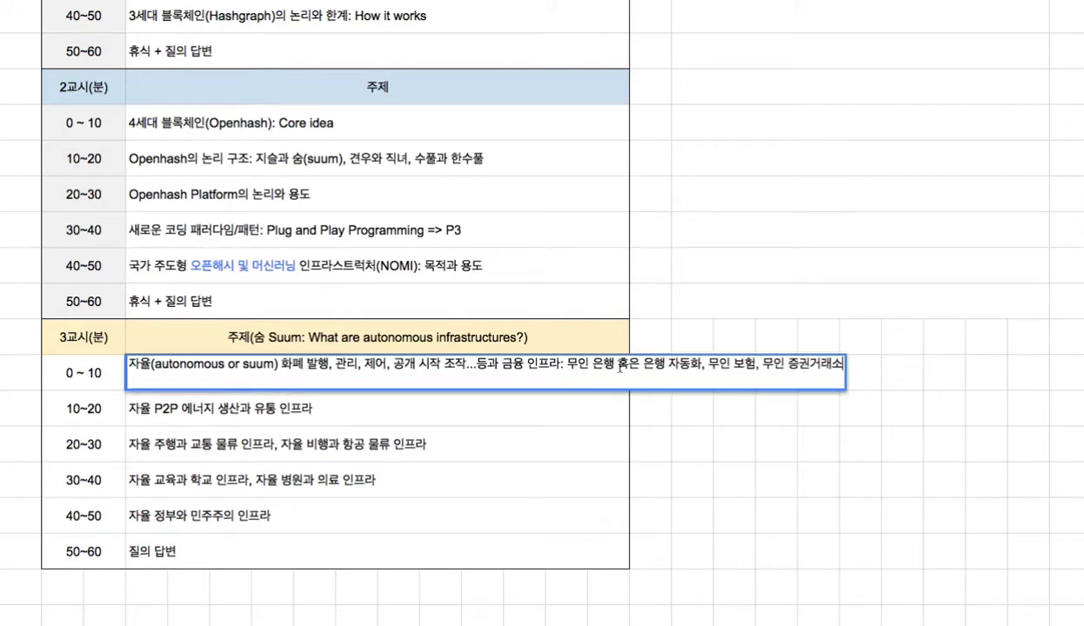
pyautogui.keyDown('shift'); pyautogui.click(644, 365); pyautogui.keyUp('shift')
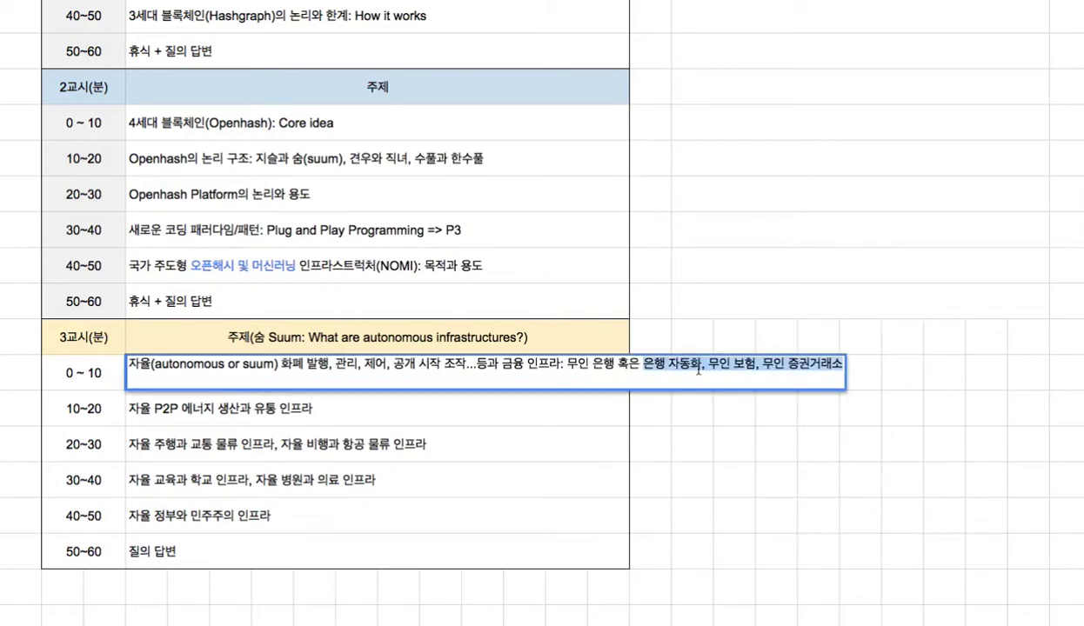
pyautogui.keyDown('shift'); pyautogui.click(701, 370); pyautogui.keyUp('shift')
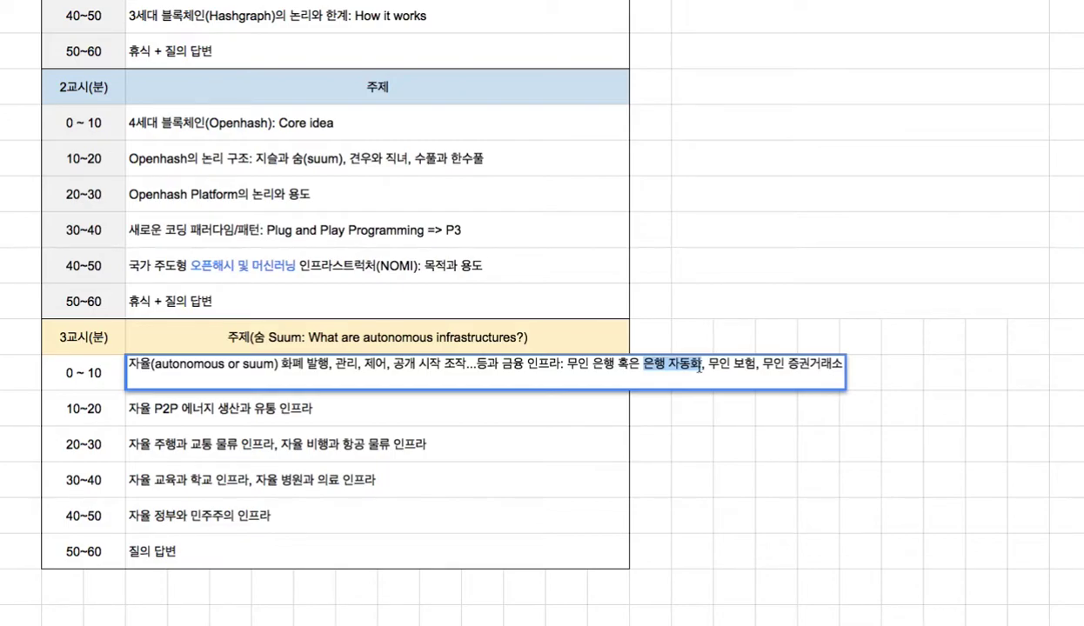
pyautogui.doubleClick(720, 367)
pyautogui.click(790, 368)
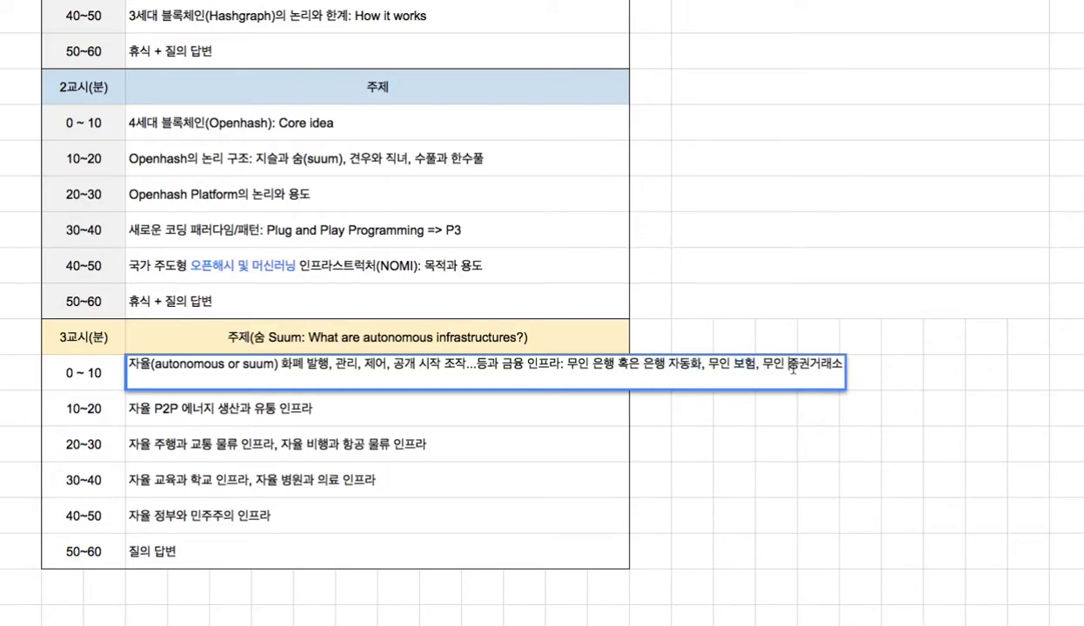
pyautogui.moveTo(793, 369); pyautogui.dragTo(829, 366)
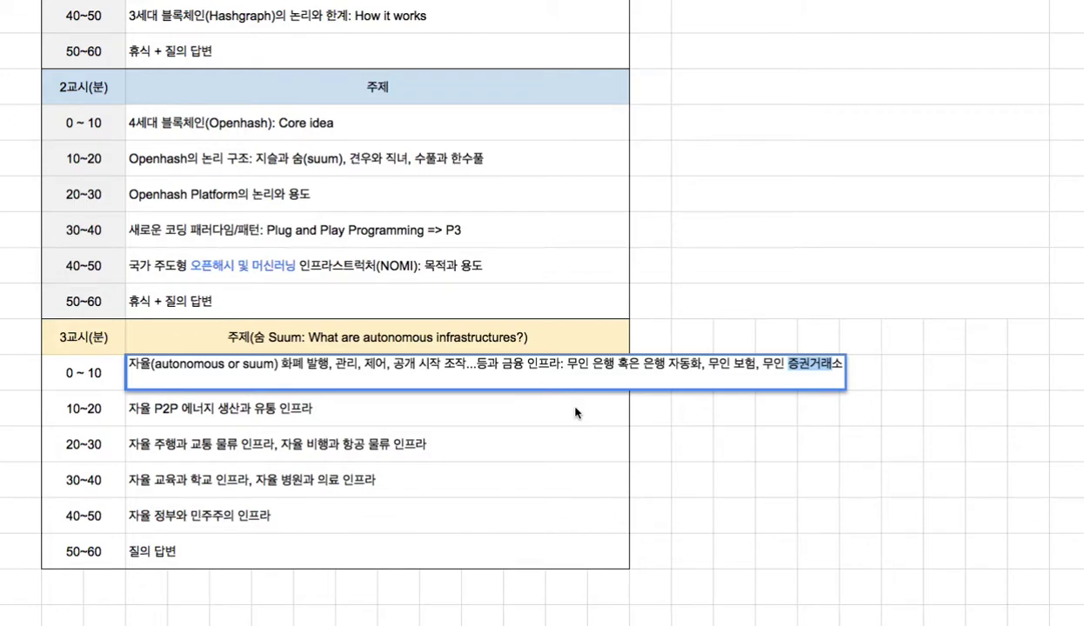
pyautogui.click(502, 161)
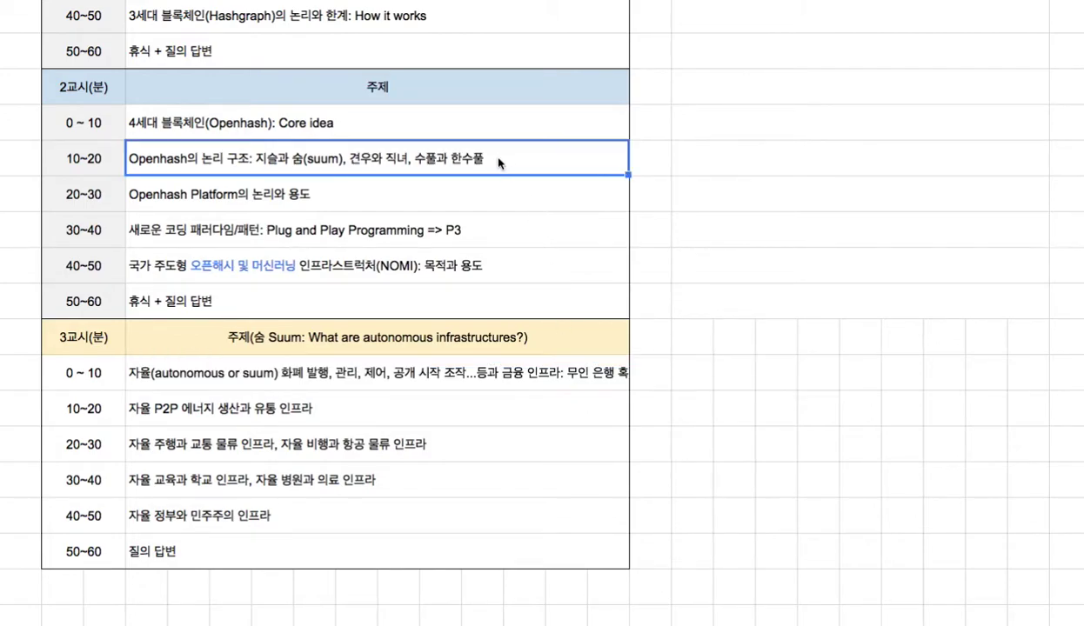
# - Turn on text wrapping for the schedule cells from the first session's 40~50 row down through the third session
pyautogui.click(70, 2)
pyautogui.moveTo(108, 2); pyautogui.dragTo(613, 3)
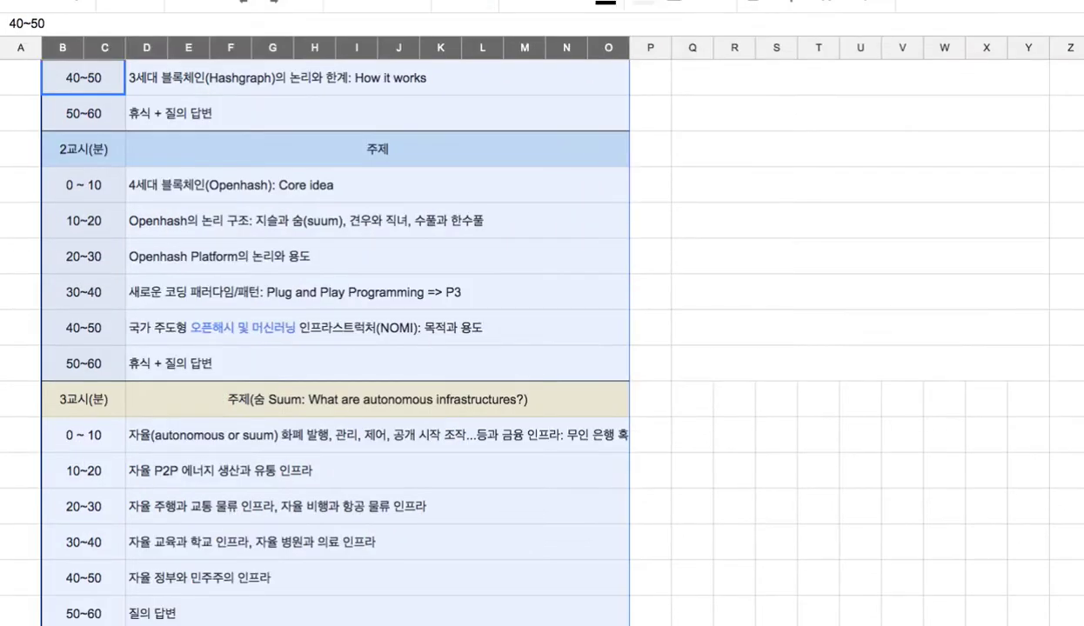
pyautogui.click(204, 0)
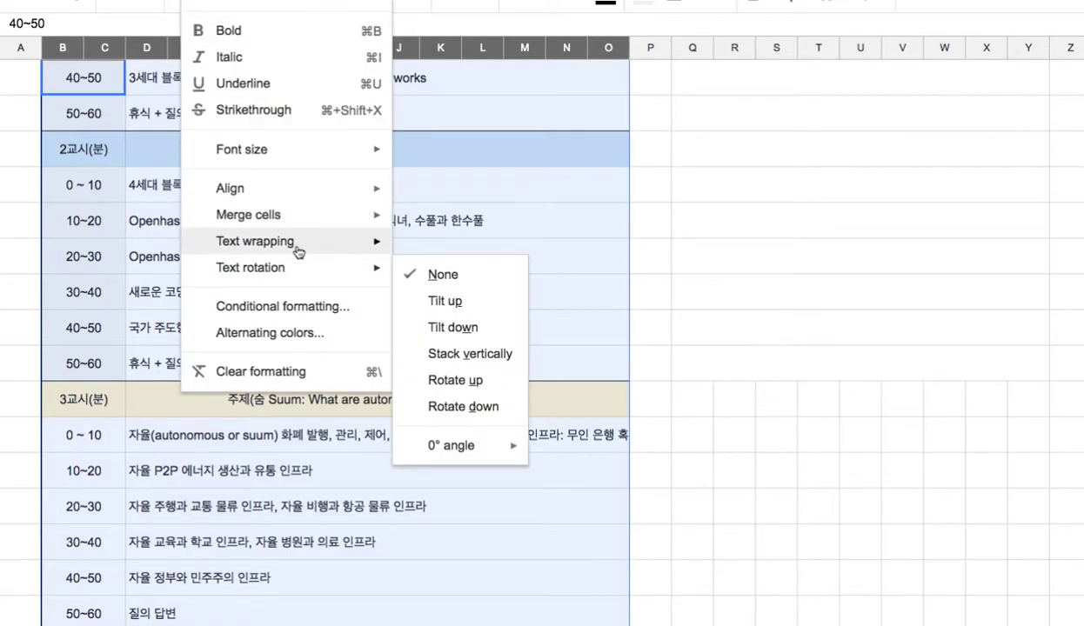
pyautogui.moveTo(357, 253)
pyautogui.click(441, 274)
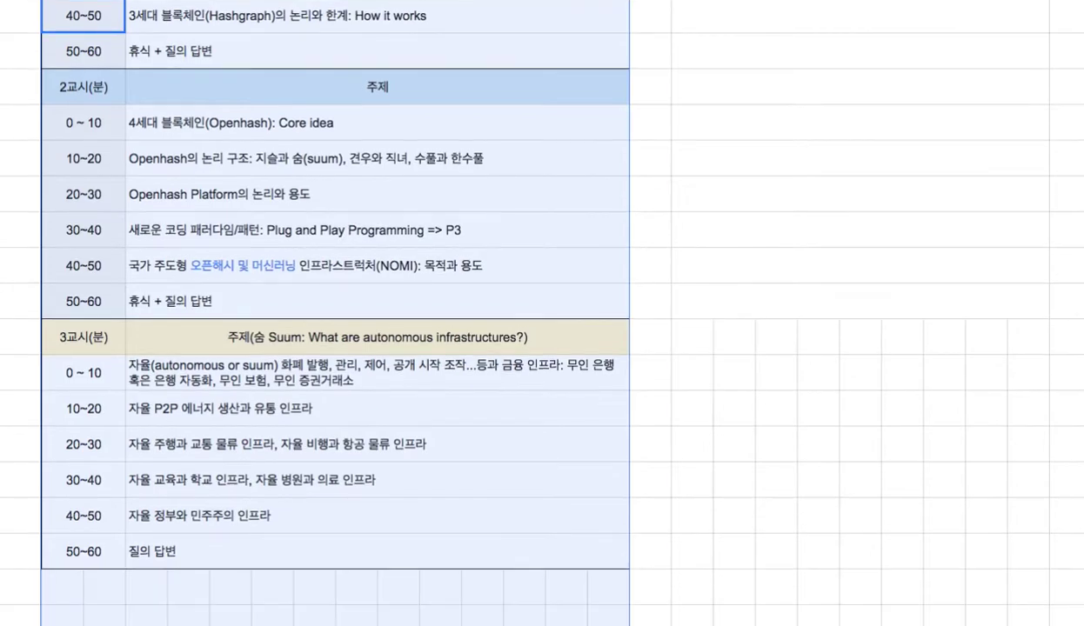
pyautogui.scroll(-5, 334, 313)
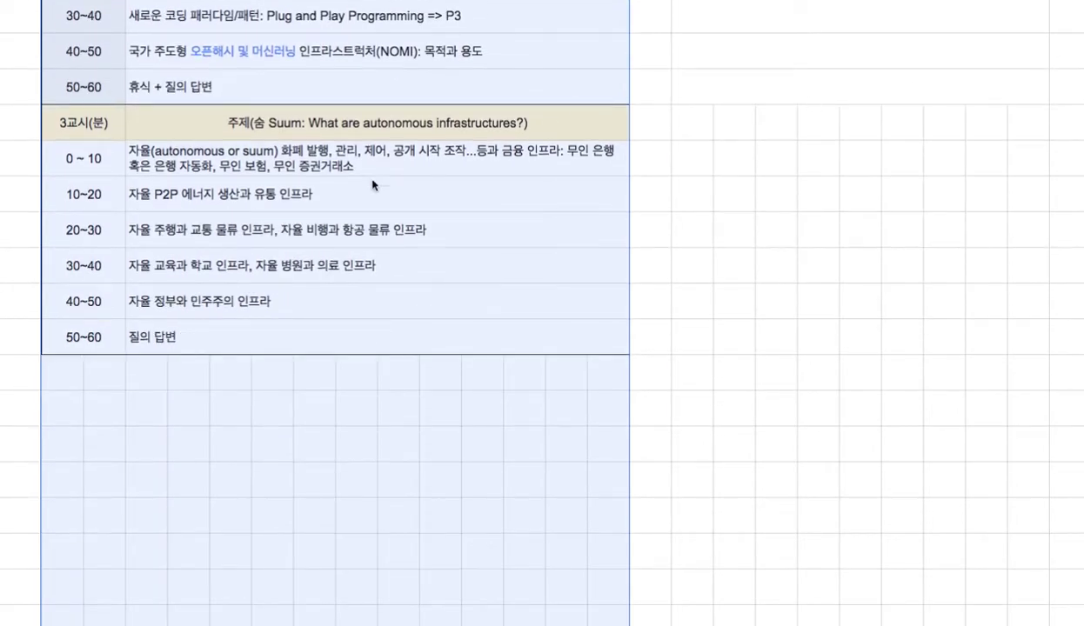
# - Append ": 전기를" to the third session's 10~20 topic on P2P energy production and distribution
pyautogui.click(307, 195)
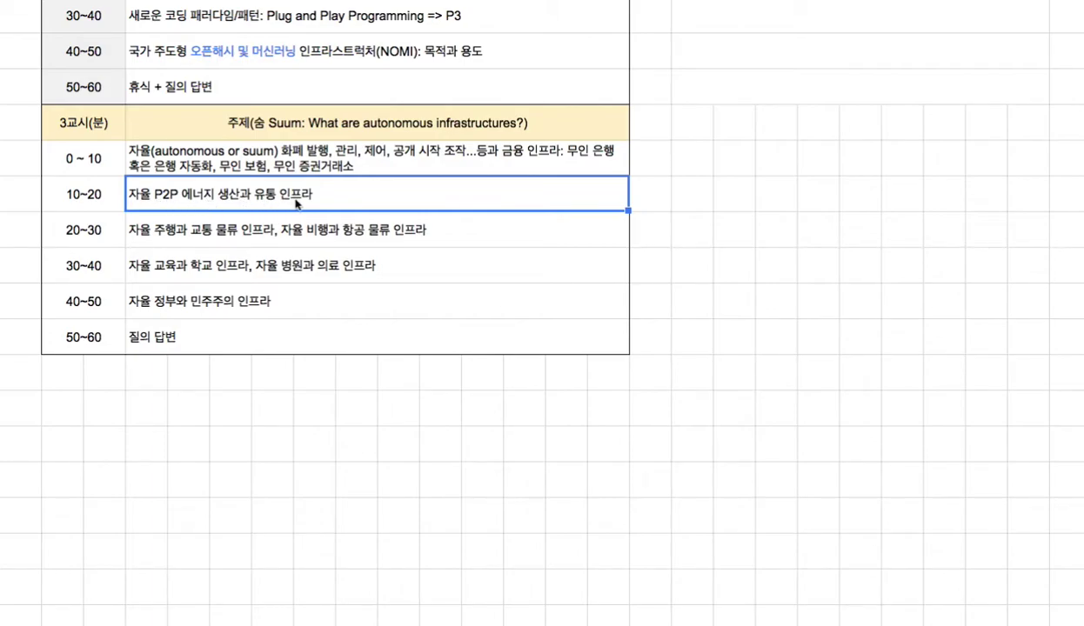
pyautogui.doubleClick(327, 201)
pyautogui.write(': 전기를')
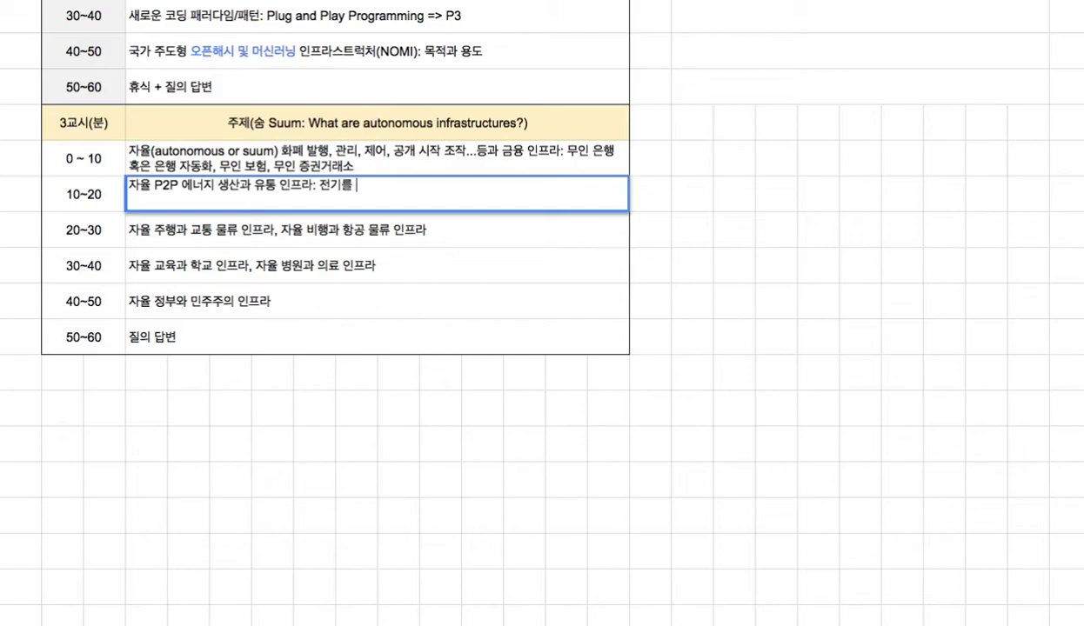
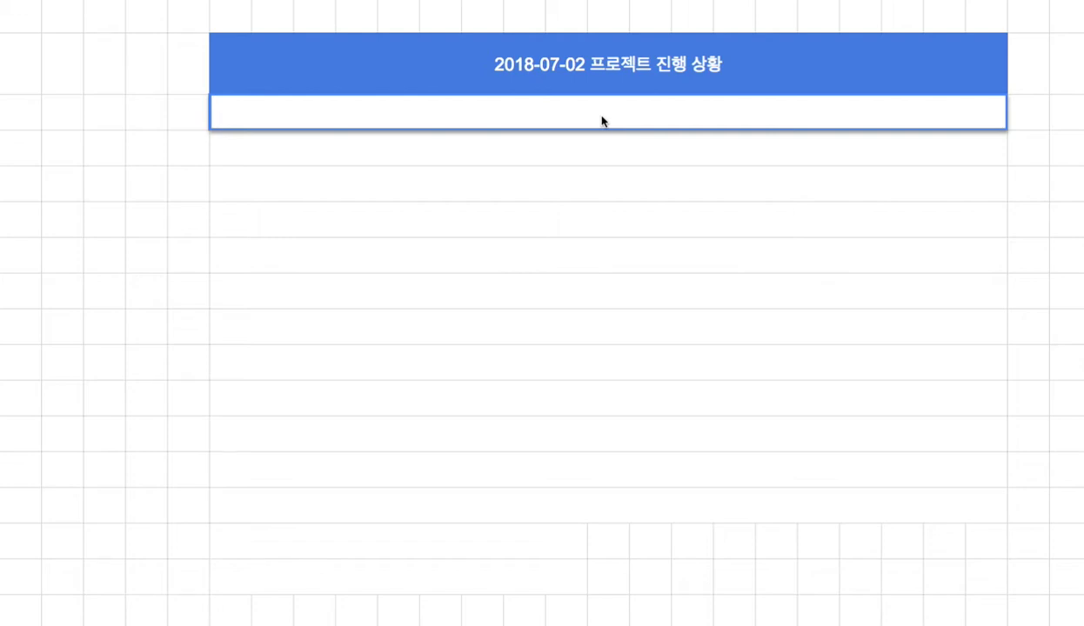
# - Enter "1) 호시 우보" as the first item under the 2018-07-02 프로젝트 진행 상황 heading
pyautogui.write('1) gh')
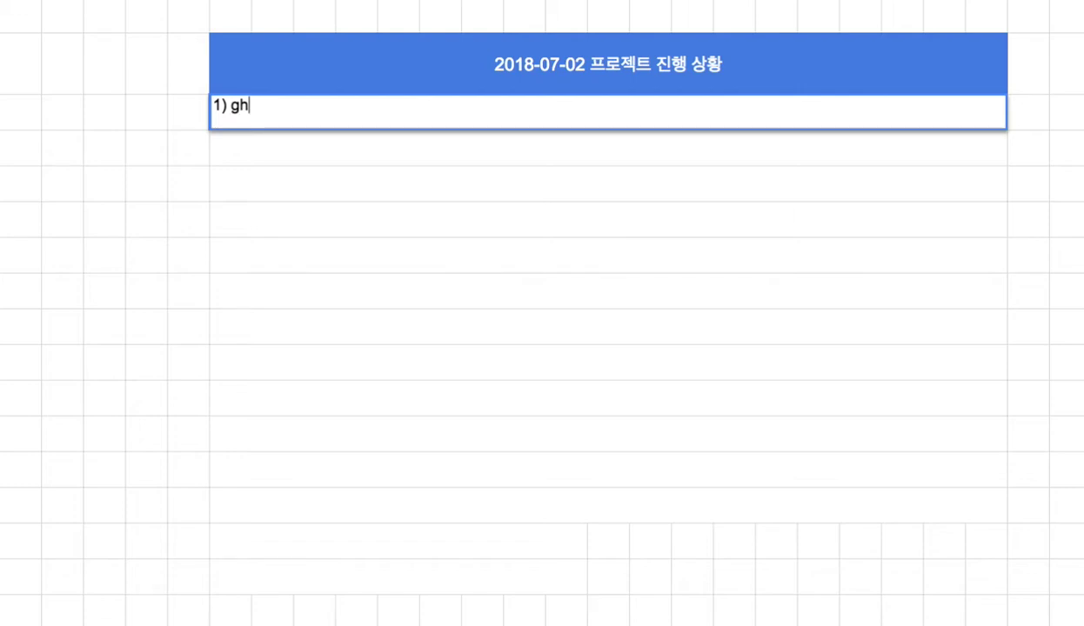
pyautogui.press('BackSpace')
pyautogui.press('BackSpace')
pyautogui.write('호시 우보ㅂ')
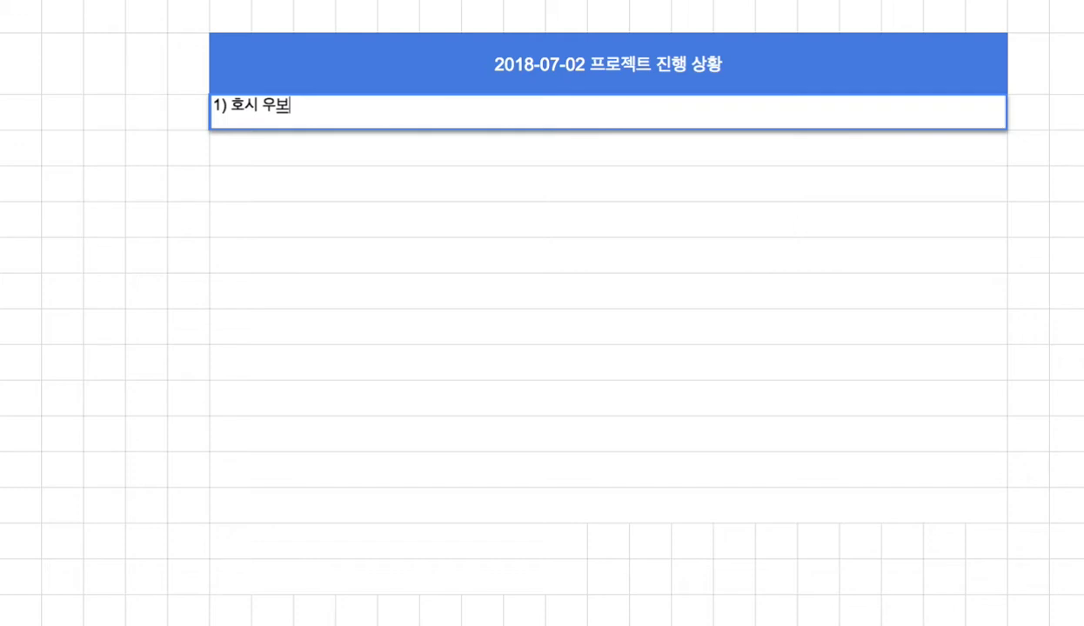
pyautogui.press('BackSpace')
pyautogui.write('=> 프로젝트')
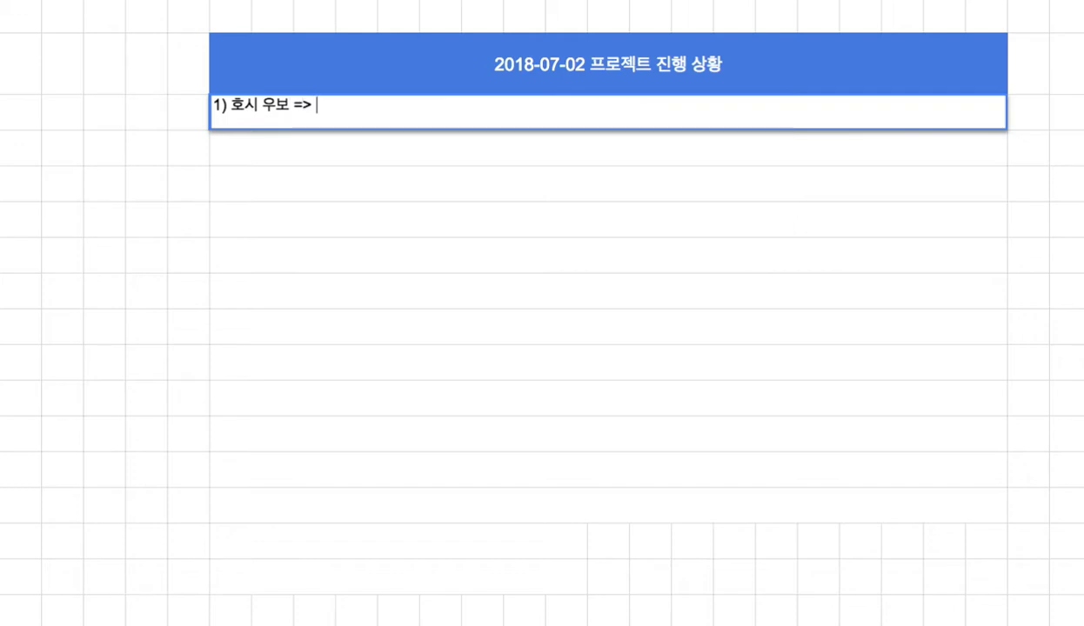
pyautogui.write(' 진행')
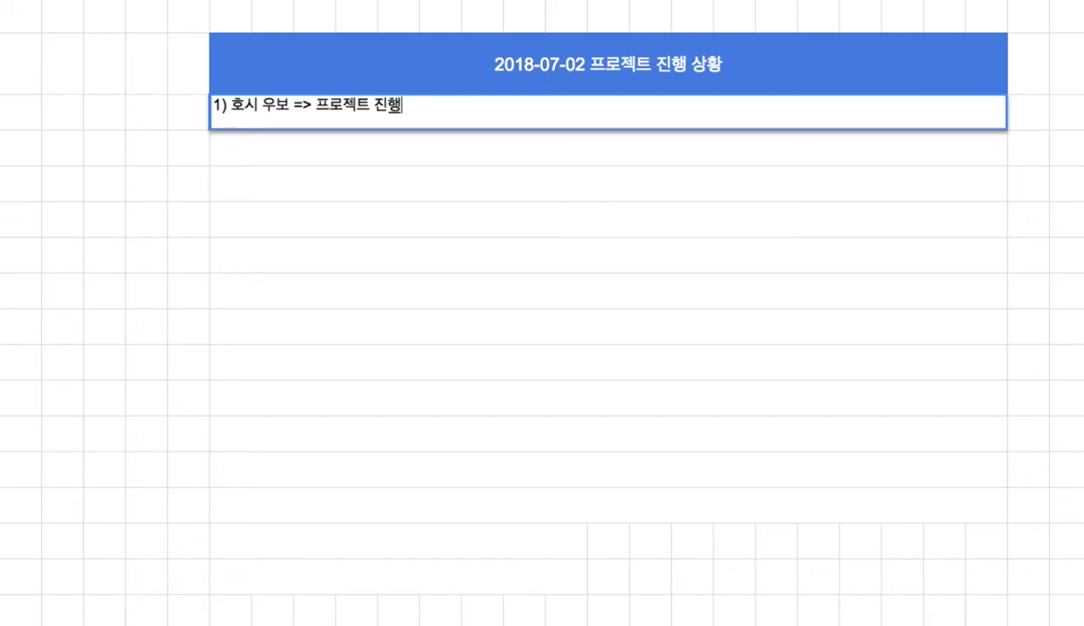
pyautogui.press('BackSpace')
pyautogui.press('BackSpace')
pyautogui.press('BackSpace')
pyautogui.press('BackSpace')
pyautogui.press('BackSpace')
pyautogui.press('BackSpace')
pyautogui.press('BackSpace')
pyautogui.press('BackSpace')
pyautogui.press('BackSpace')
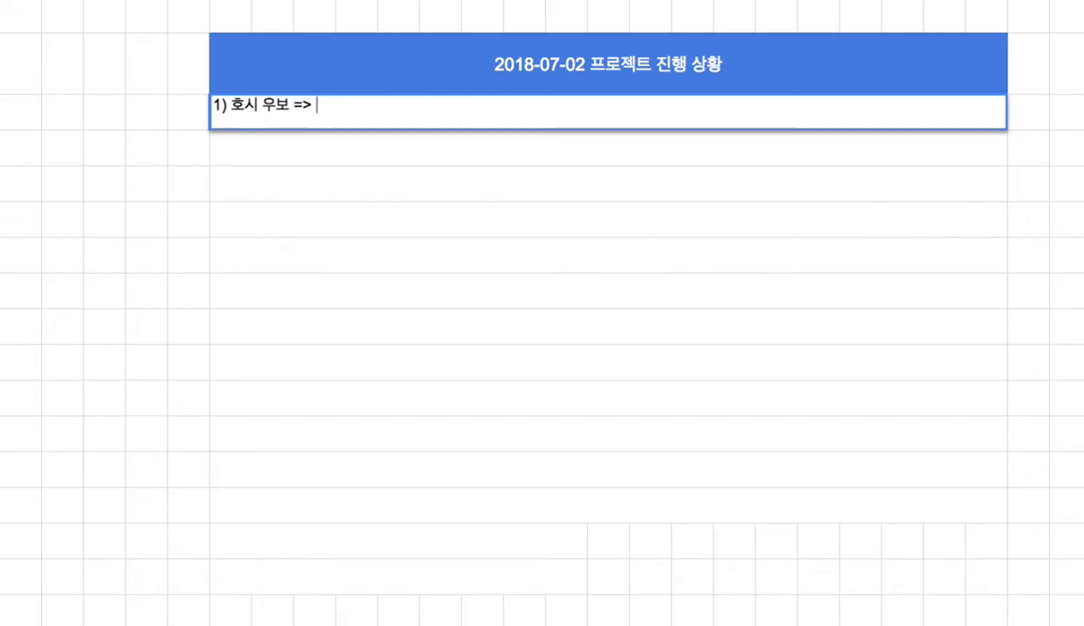
pyautogui.press('BackSpace')
pyautogui.press('BackSpace')
pyautogui.press('BackSpace')
# - Commit the first item and enter "2) Luna" in the row below it
pyautogui.press('Return')
pyautogui.write('2)')
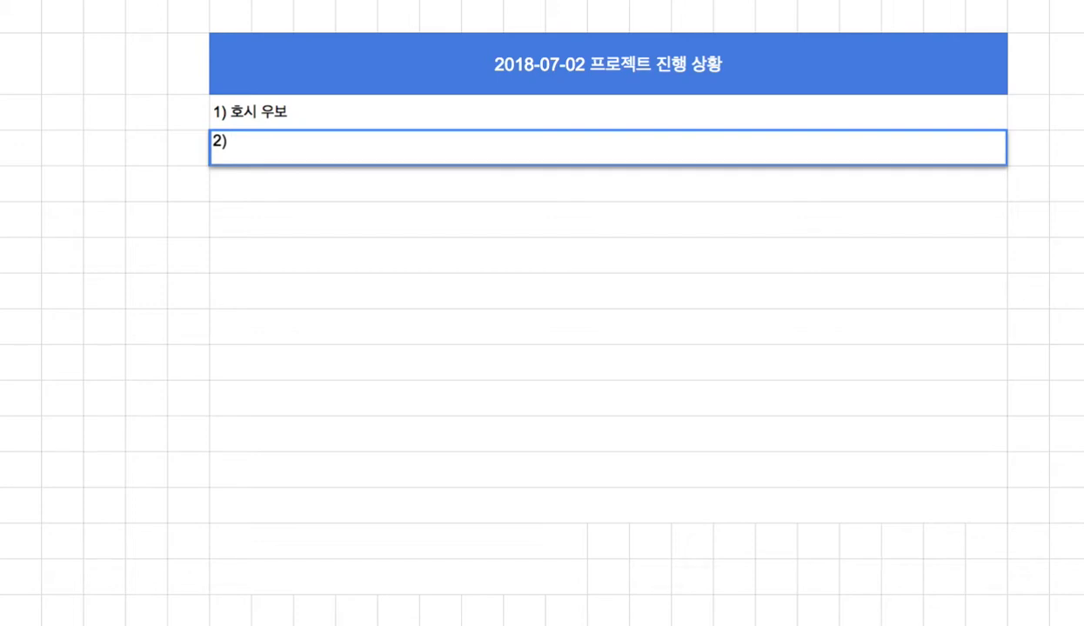
pyautogui.write('ㅗ')
pyautogui.press('BackSpace')
pyautogui.write('Luna')
pyautogui.click(626, 175)
pyautogui.click(583, 162)
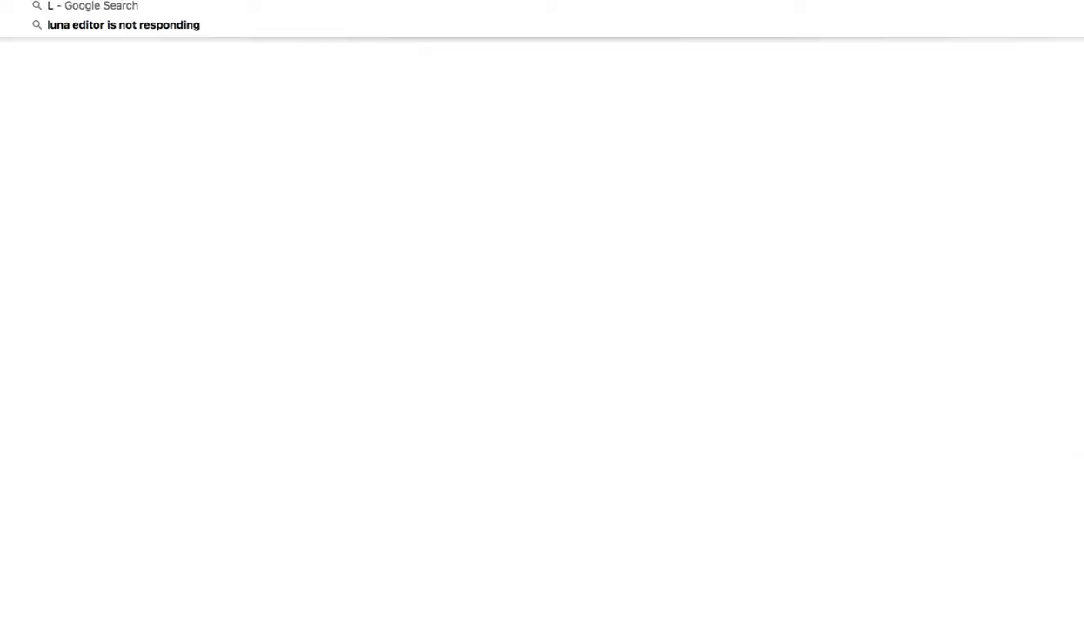
# - Look up Luna in a new browser tab and bring up the luna-lang organization page on GitBook
pyautogui.write('ua')
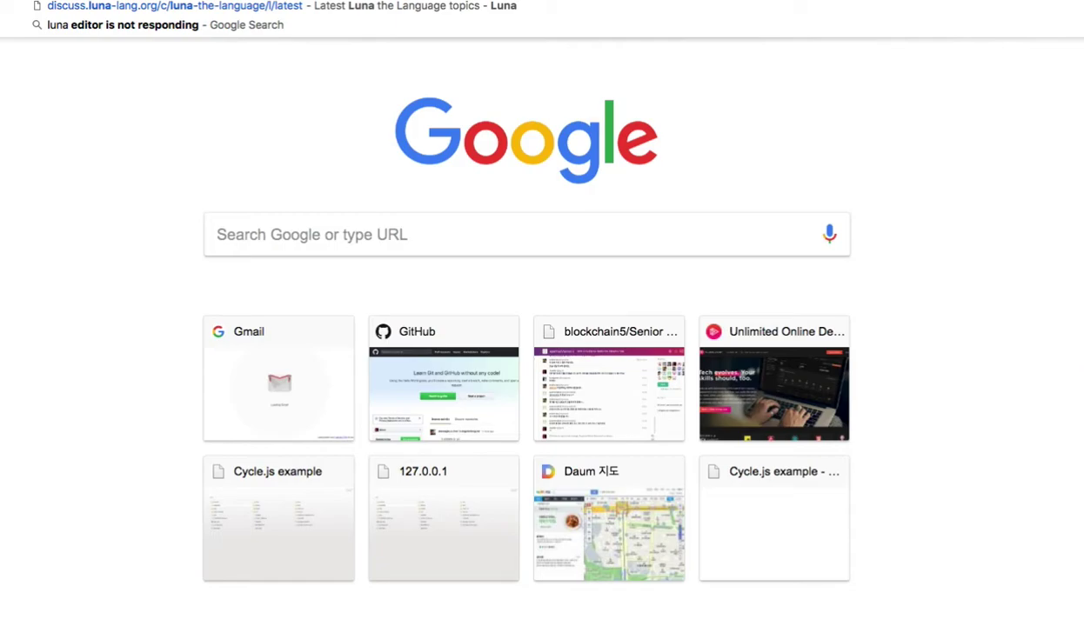
pyautogui.press('Escape')
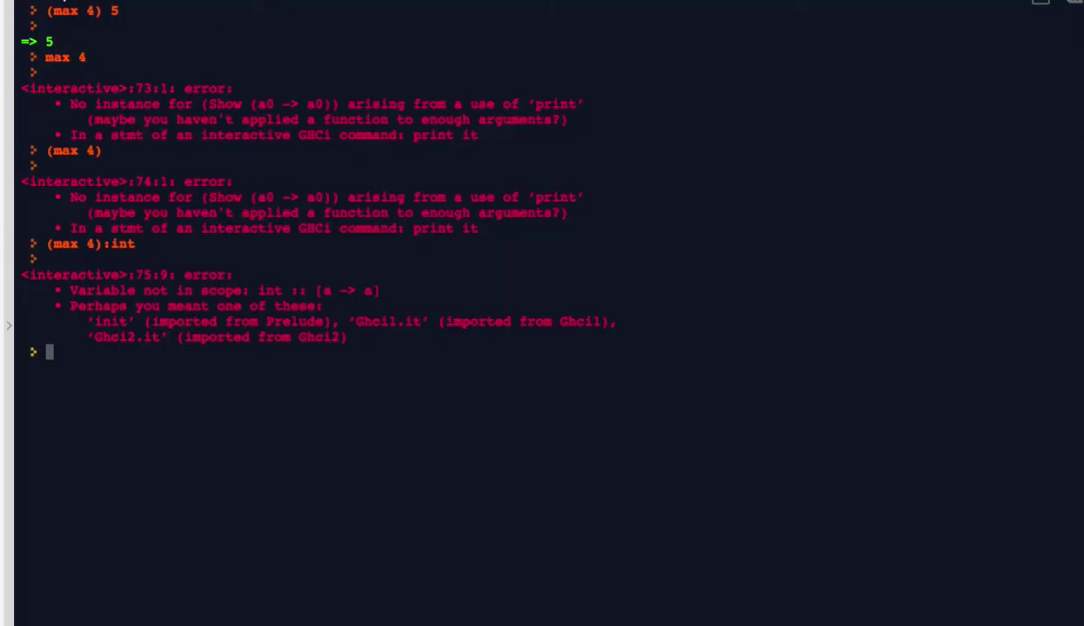
pyautogui.press('super+Tab')
pyautogui.click(929, 135)
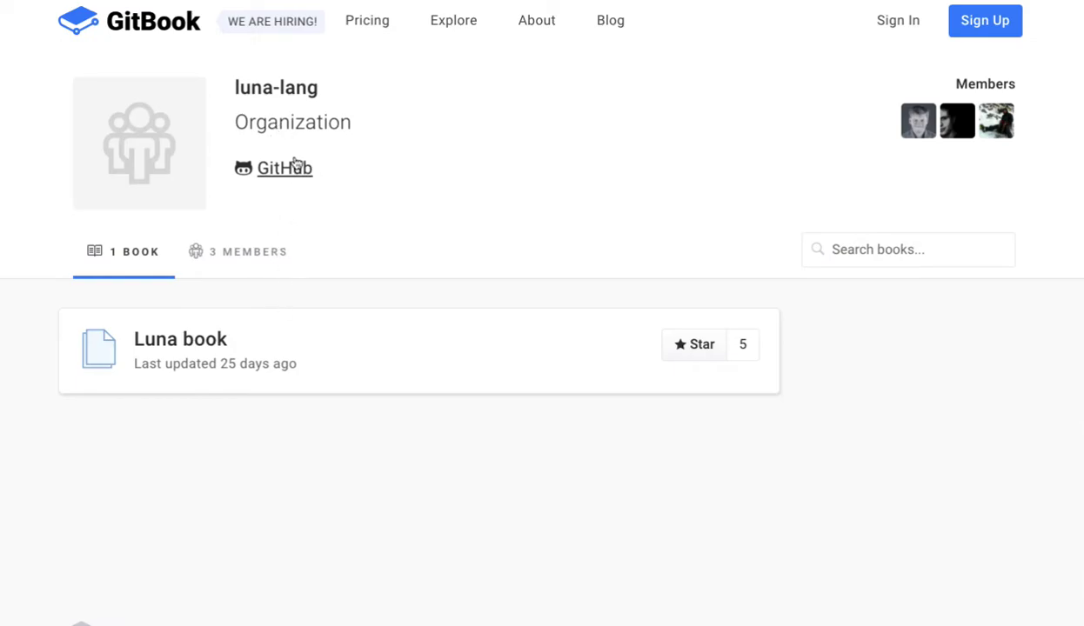
# - Copy the organization name "luna-lang" from its GitBook page and search Google for it
pyautogui.moveTo(325, 95); pyautogui.dragTo(234, 92)
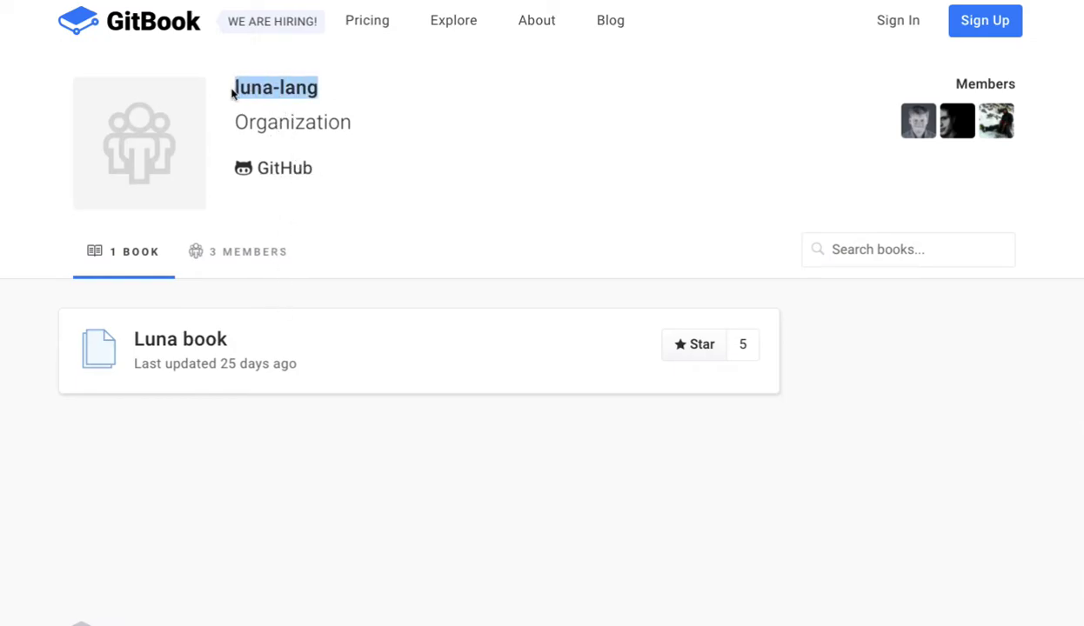
pyautogui.hotkey('ctrl', 'c')
pyautogui.hotkey('ctrl', 'v')
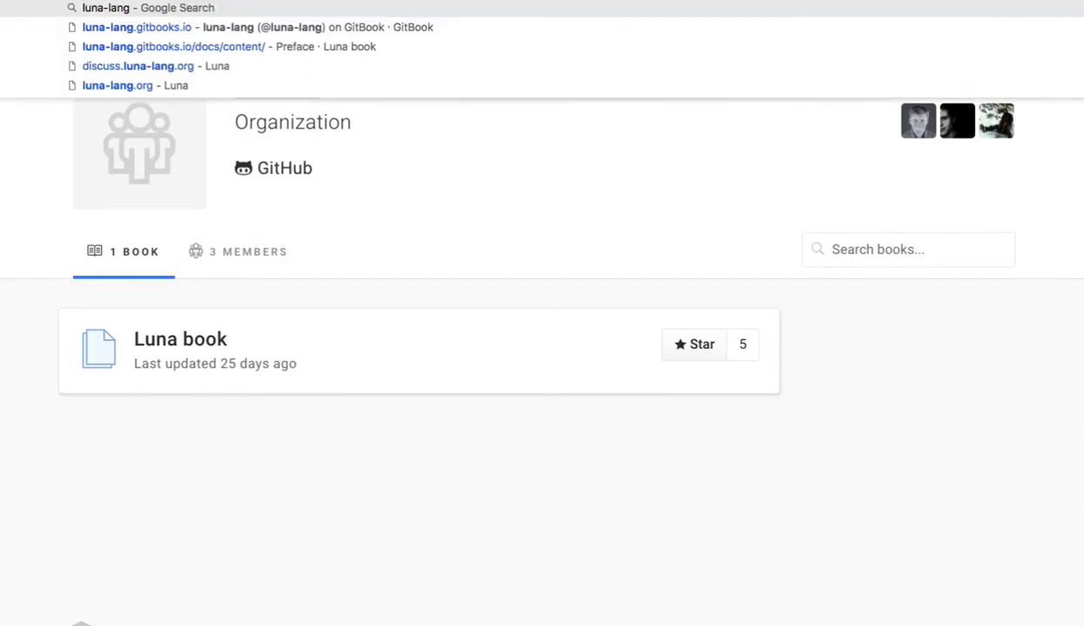
pyautogui.press('Escape')
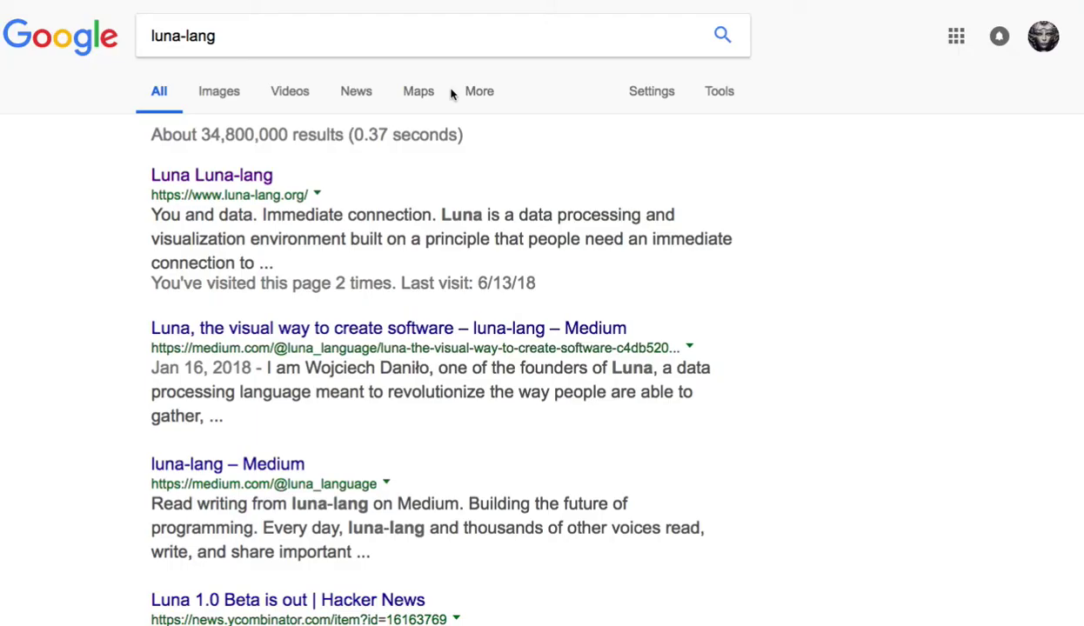
# - Open the official Luna website from the search results and examine its overview and data processing feature sections
pyautogui.click(247, 181)
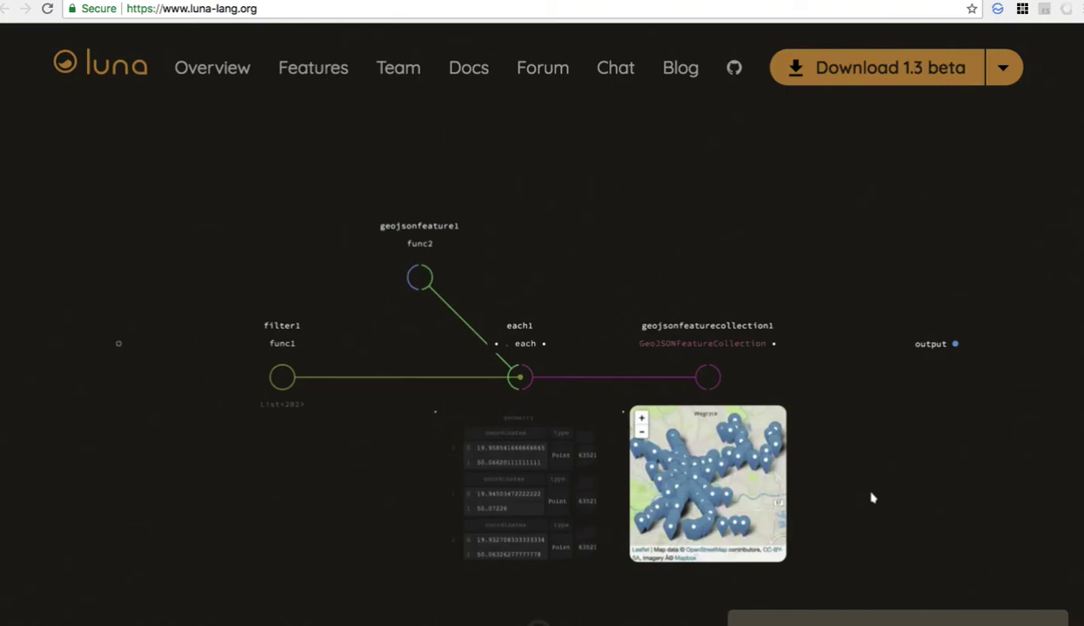
pyautogui.scroll(-5, 539, 348)
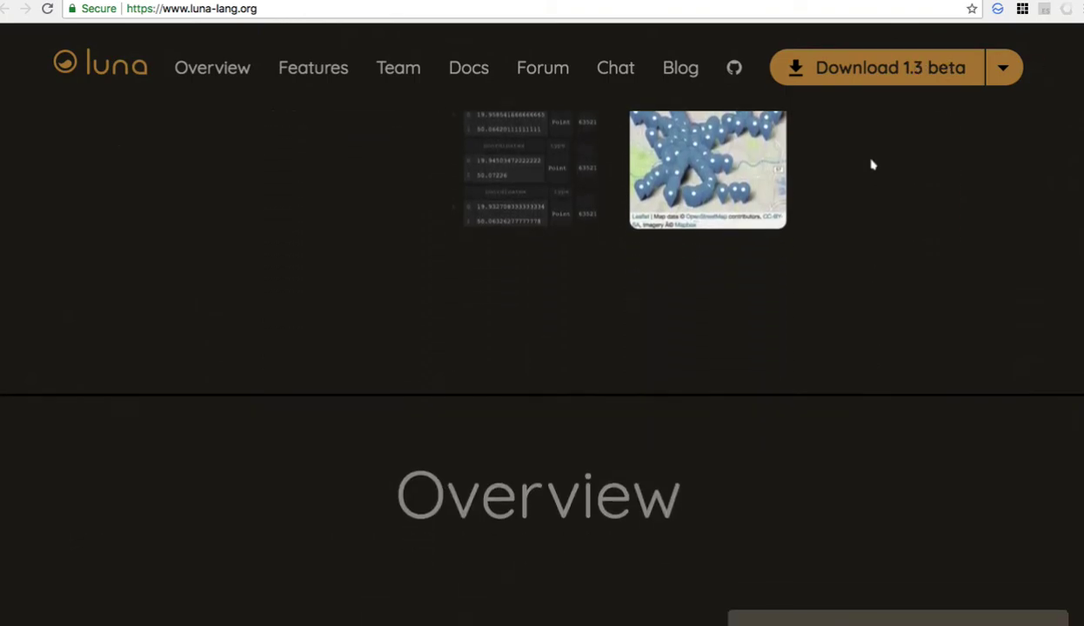
pyautogui.scroll(-5, 873, 164)
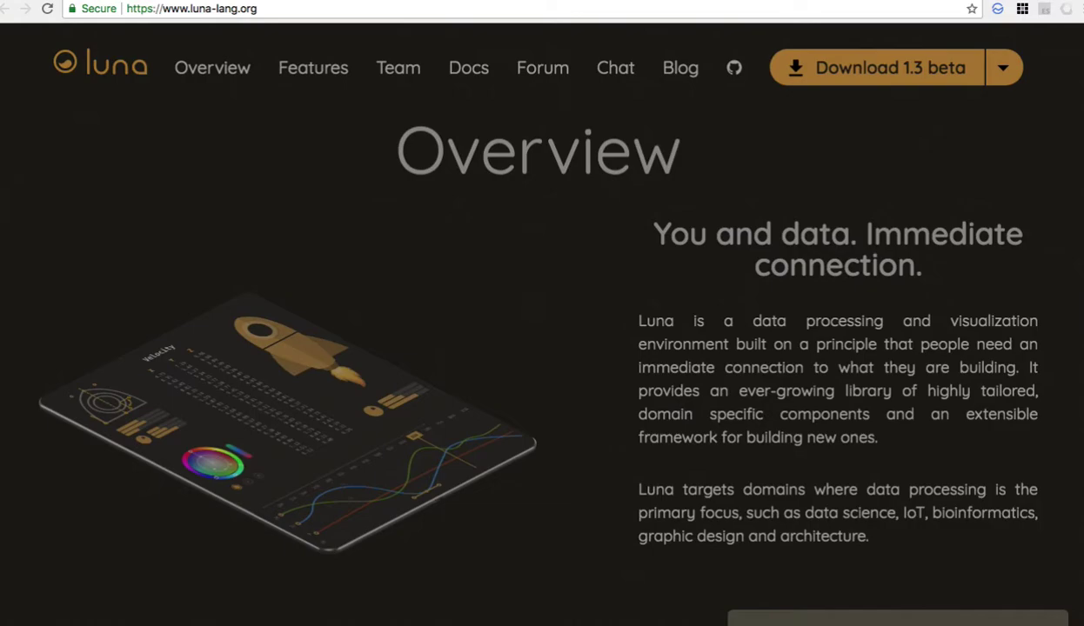
pyautogui.scroll(-2, 816, 400)
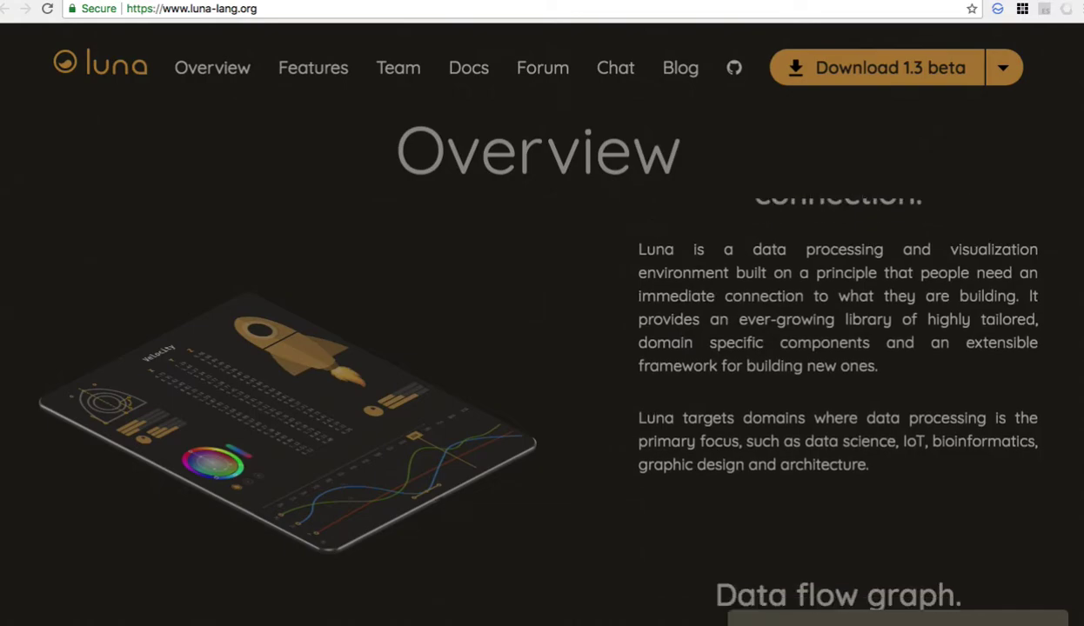
pyautogui.scroll(-5, 816, 400)
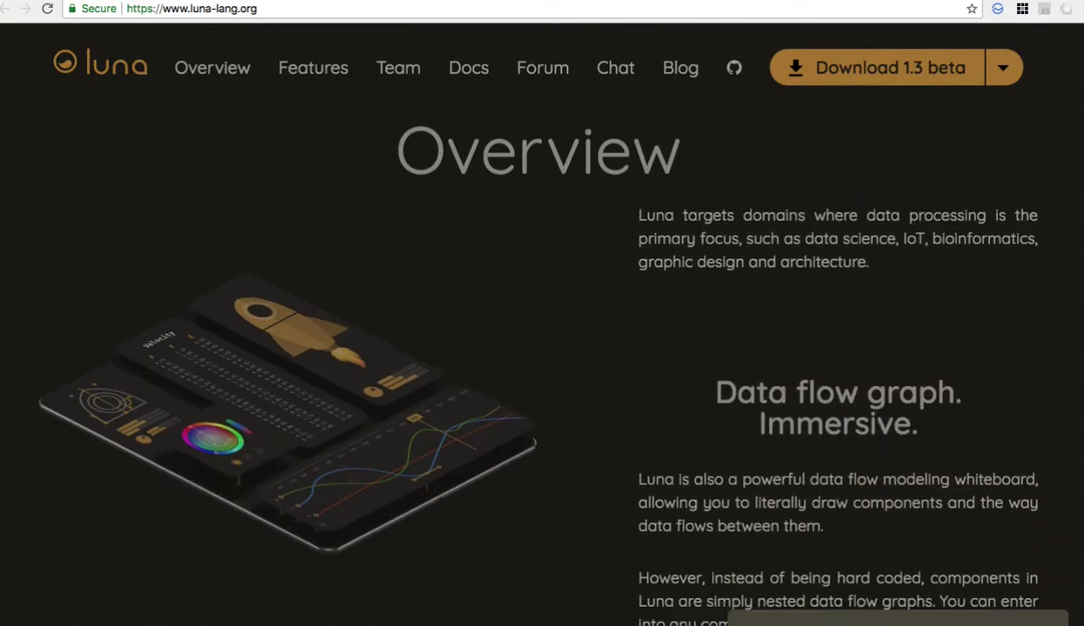
pyautogui.scroll(-12, 817, 400)
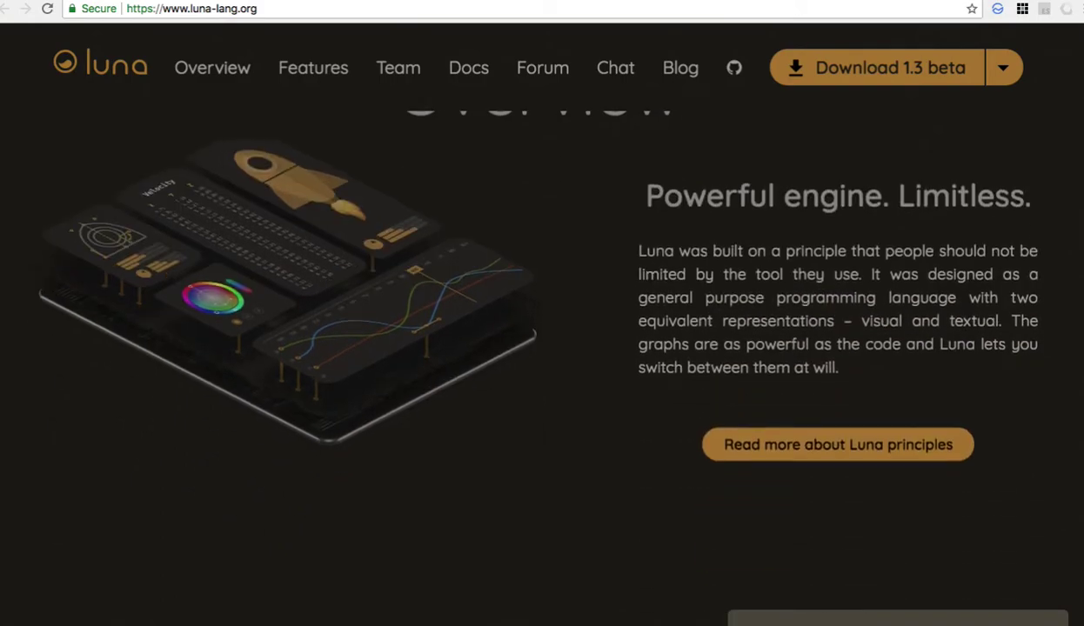
pyautogui.scroll(-2, 817, 400)
pyautogui.scroll(7, 816, 400)
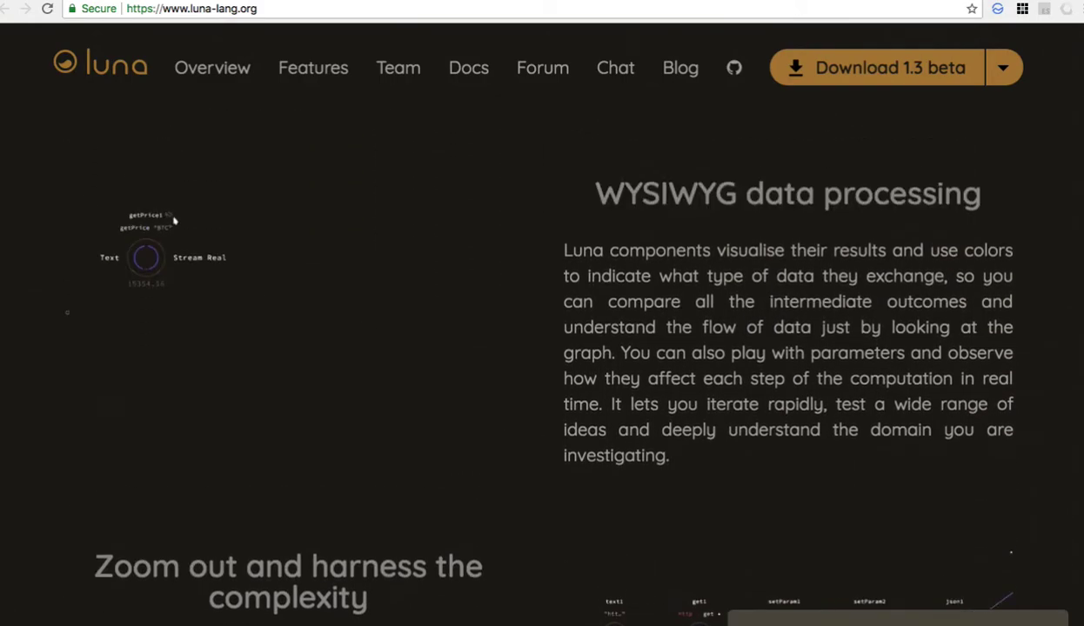
pyautogui.scroll(-8, 816, 400)
pyautogui.scroll(-3, 748, 368)
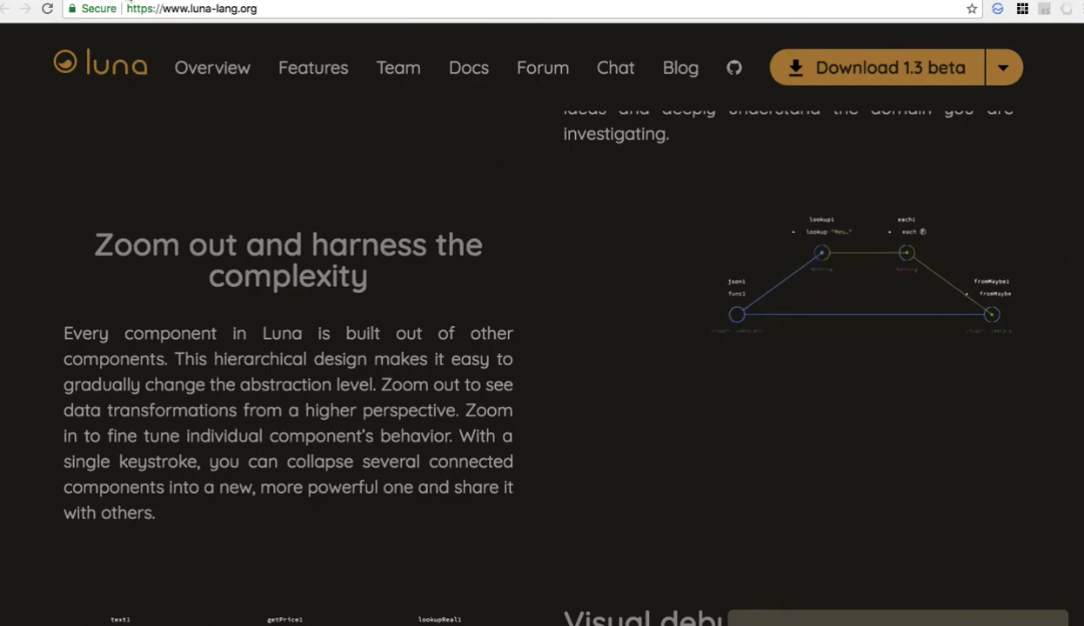
# - Return to the project status spreadsheet and extend the second item to "2) Luna is based on Haskell"
pyautogui.hotkey('ctrl', 'Tab')
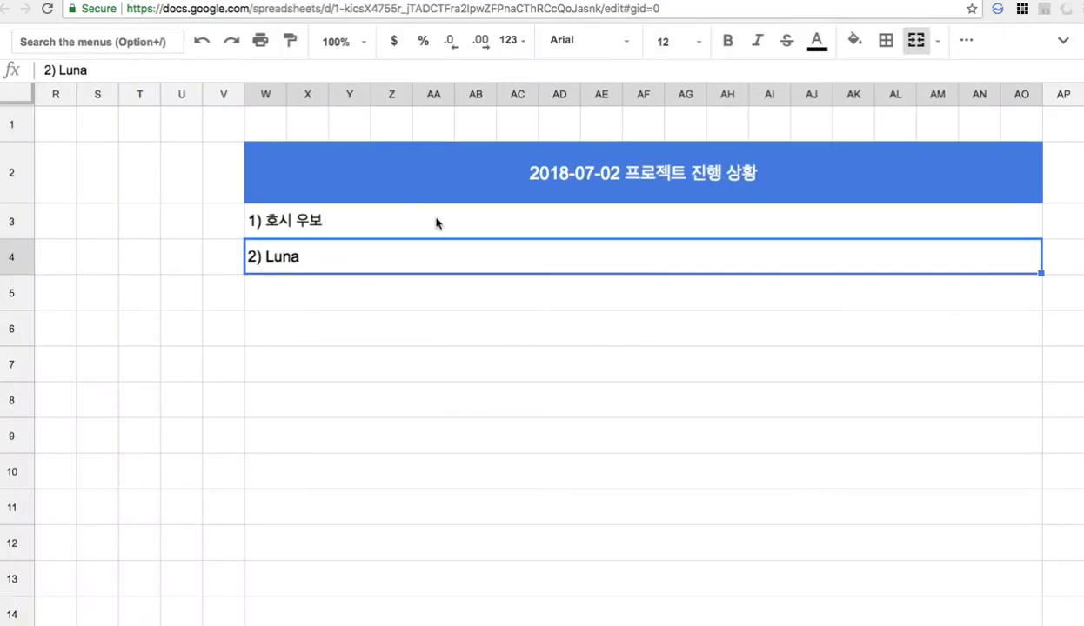
pyautogui.doubleClick(424, 267)
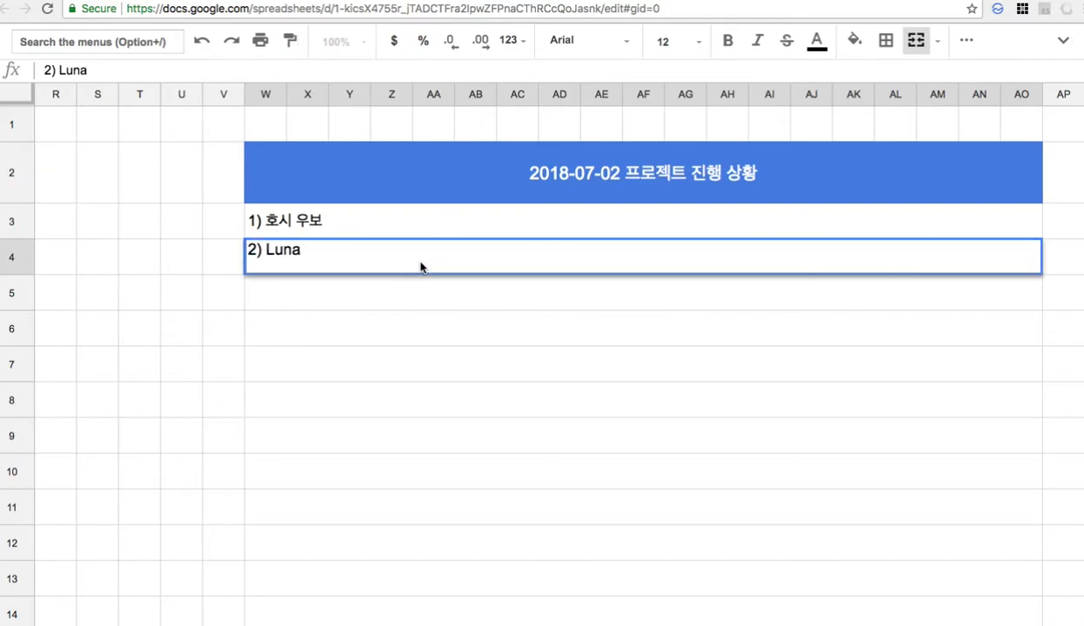
pyautogui.write('is based o')
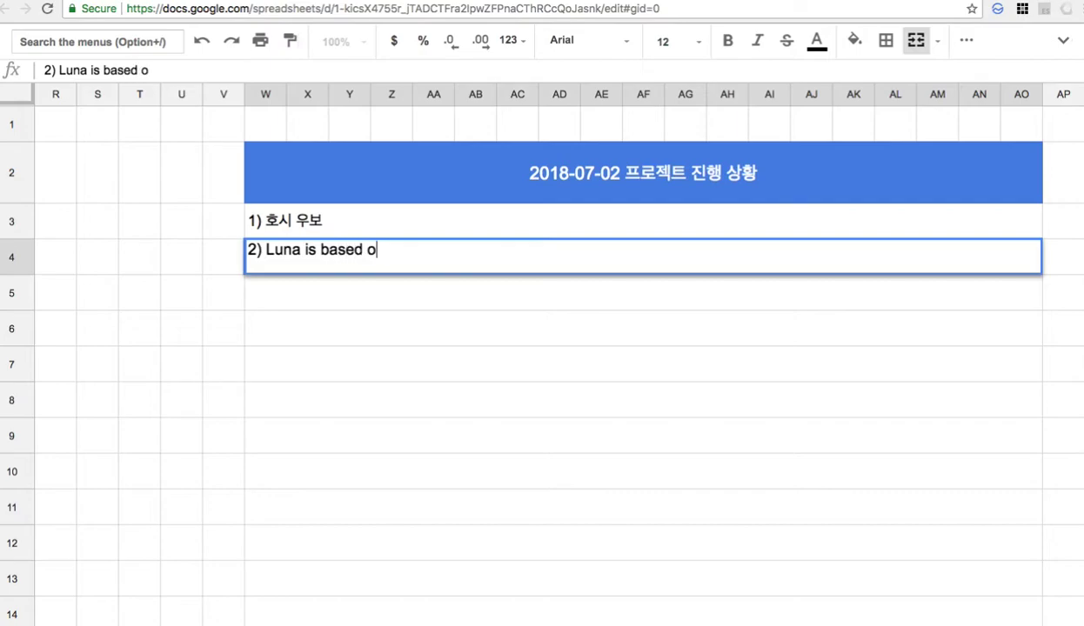
pyautogui.write('n Hask')
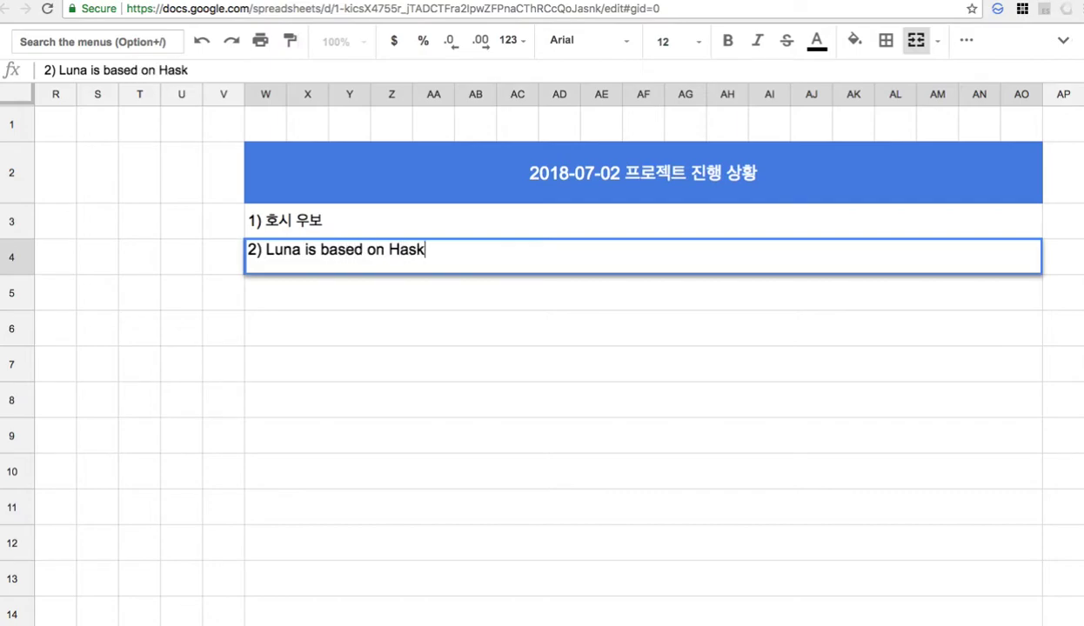
pyautogui.write('ell')
# - Append the Korean transliteration "(헤스크)" directly after "Haskell" in the second item
pyautogui.write('(')
pyautogui.write('go')
pyautogui.press('BackSpace')
pyautogui.press('BackSpace')
pyautogui.write('헷')
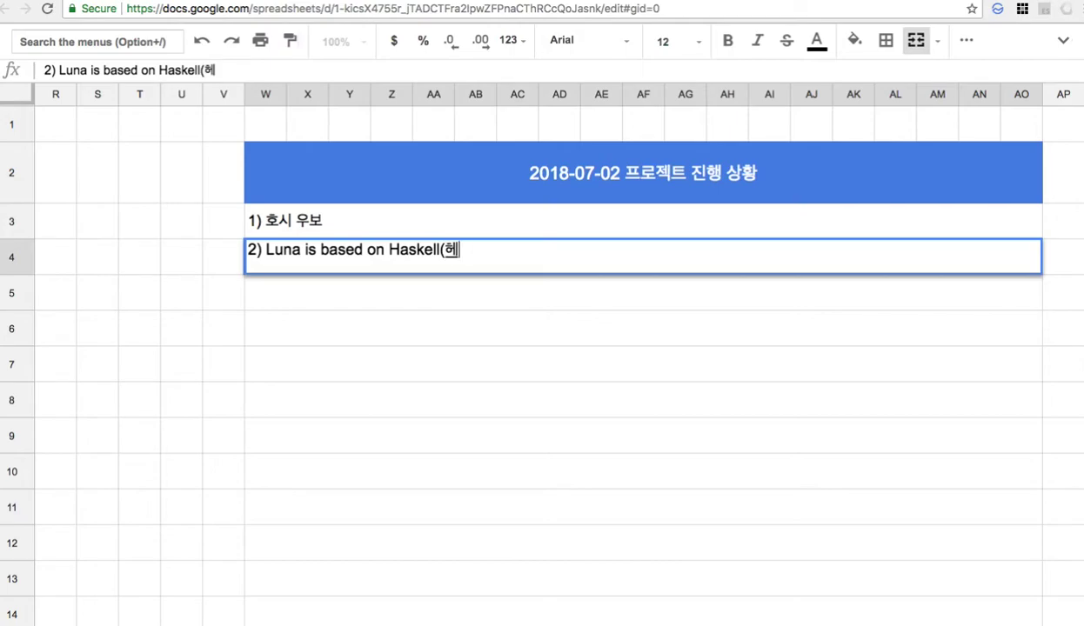
pyautogui.write('ㅡ')
pyautogui.write('크')
pyautogui.write(')')
# - Replace "헤" with "해" in the second item's transliteration so it reads "(해스크)", and commit the entry
pyautogui.press('Left')
pyautogui.press('Left')
pyautogui.press('Left')
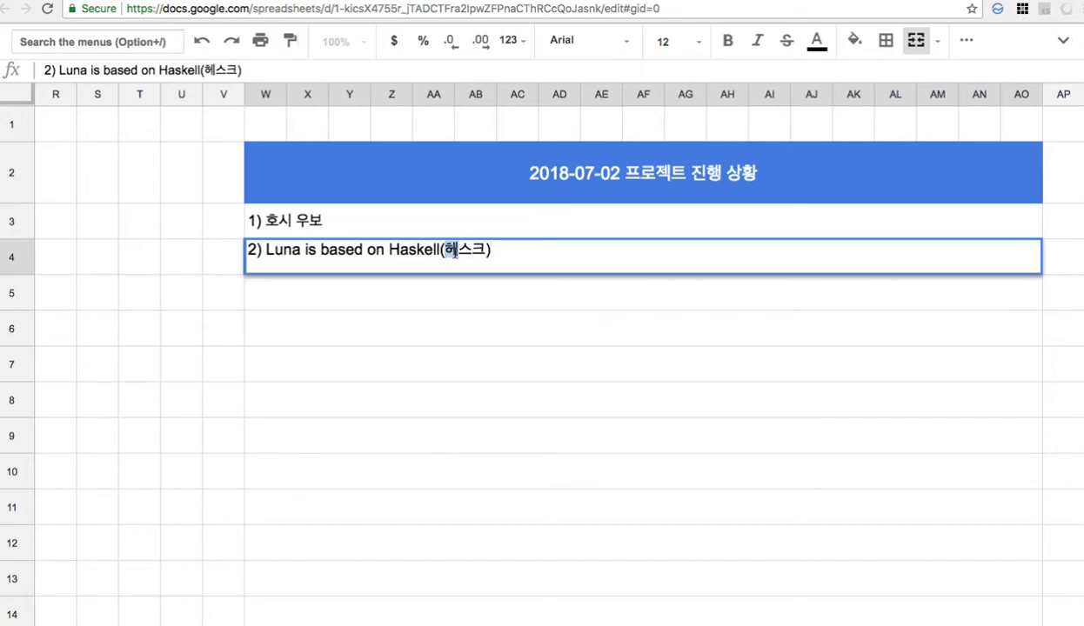
pyautogui.press('BackSpace')
pyautogui.write('ㅎㅐ')
pyautogui.click(497, 282)
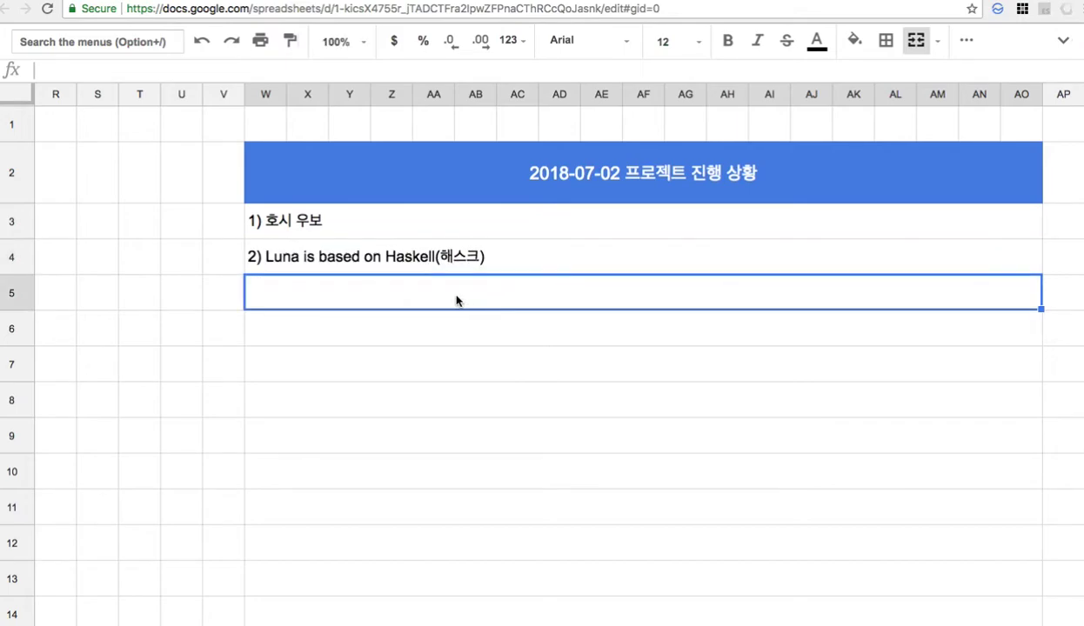
# - Append " + OOP" to the second item of the 2018-07-02 progress notes, after "Haskell(해스크)"
pyautogui.click(391, 270)
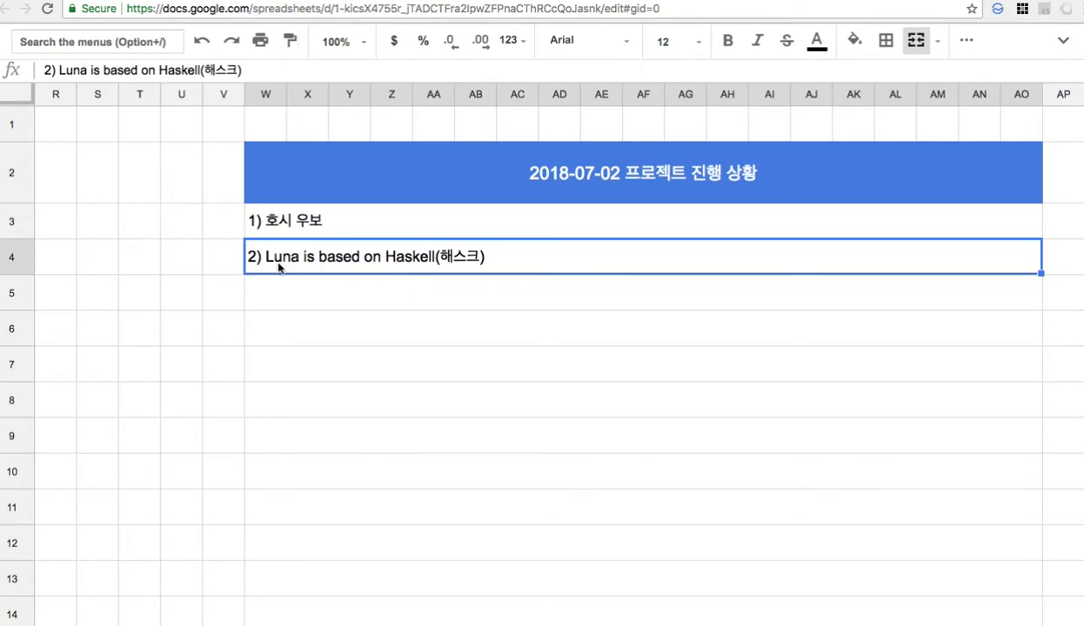
pyautogui.doubleClick(533, 256)
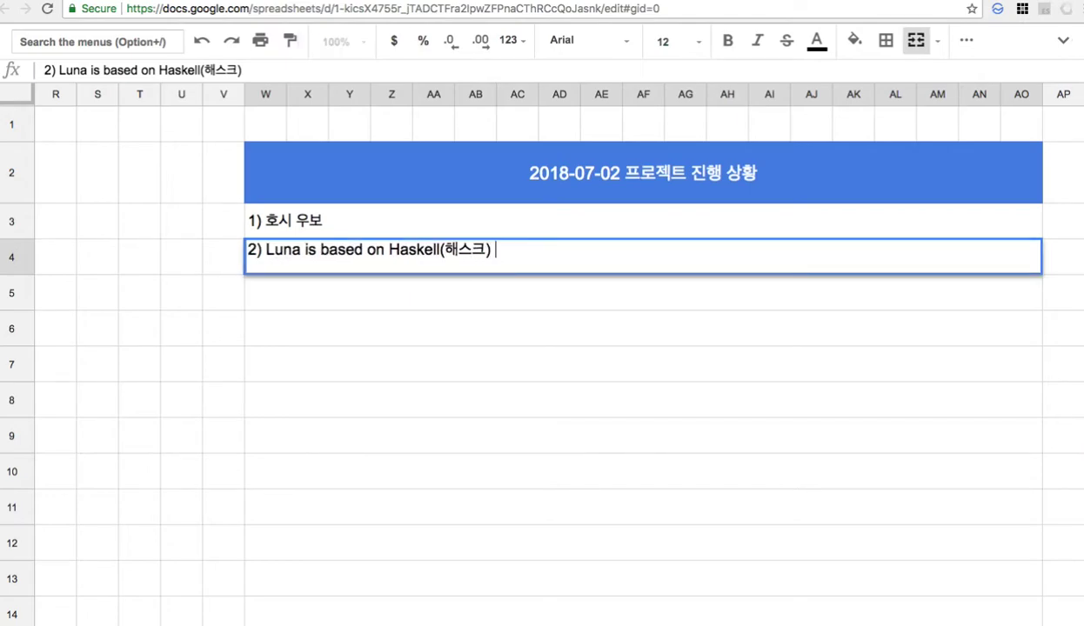
pyautogui.write('+')
pyautogui.write(' OOP')
pyautogui.press('BackSpace')
pyautogui.write('OP')
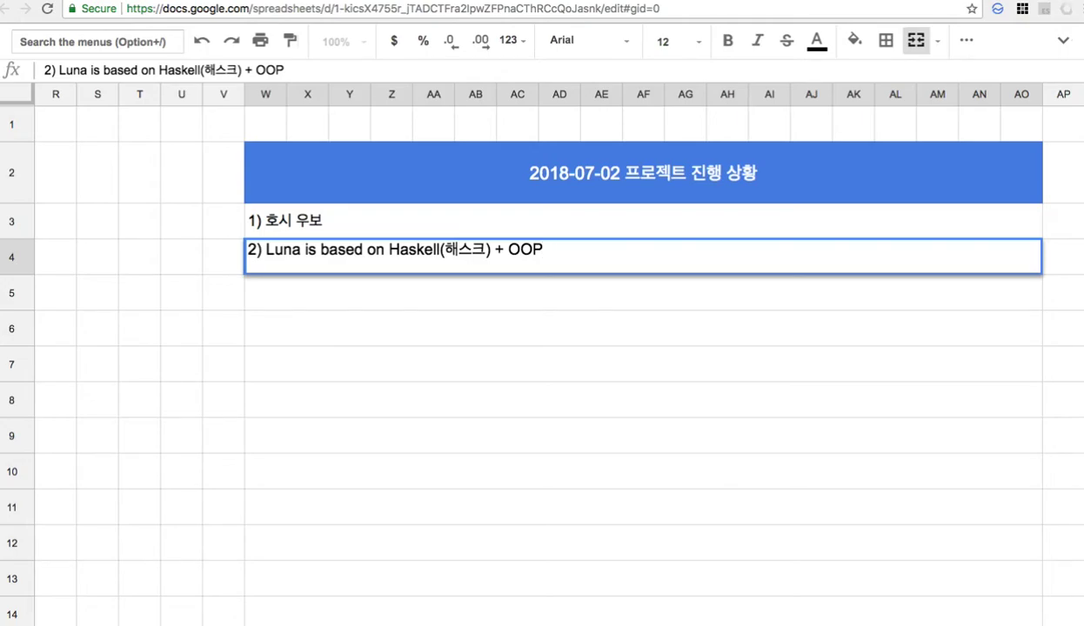
pyautogui.doubleClick(285, 251)
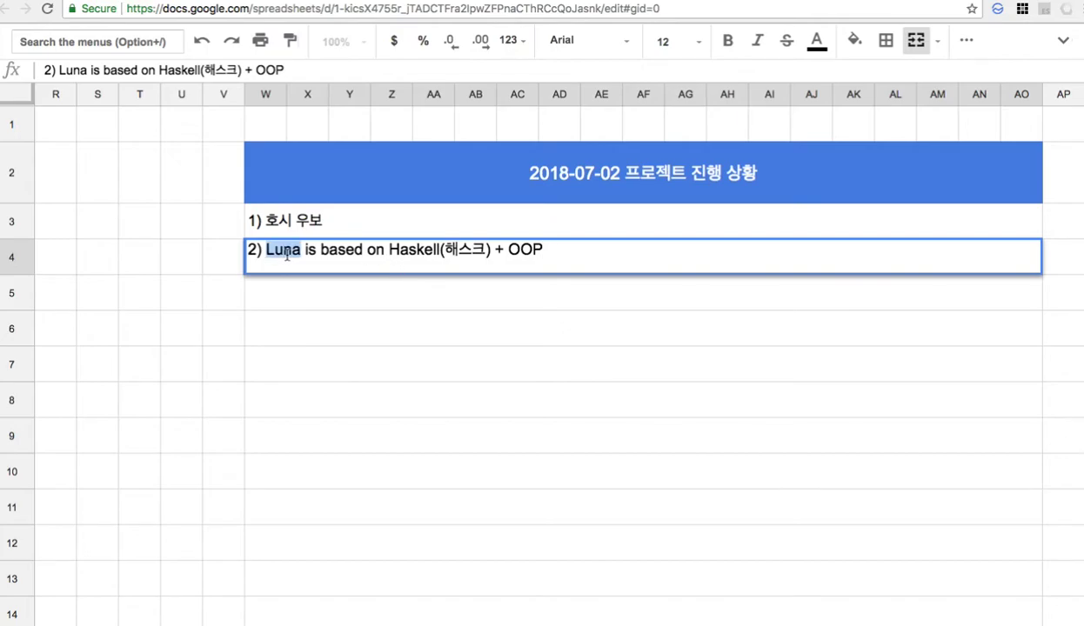
# - Enter the third item as "3) Cycle.js(node), Luna, Lua" in the row below the second item
pyautogui.click(292, 300)
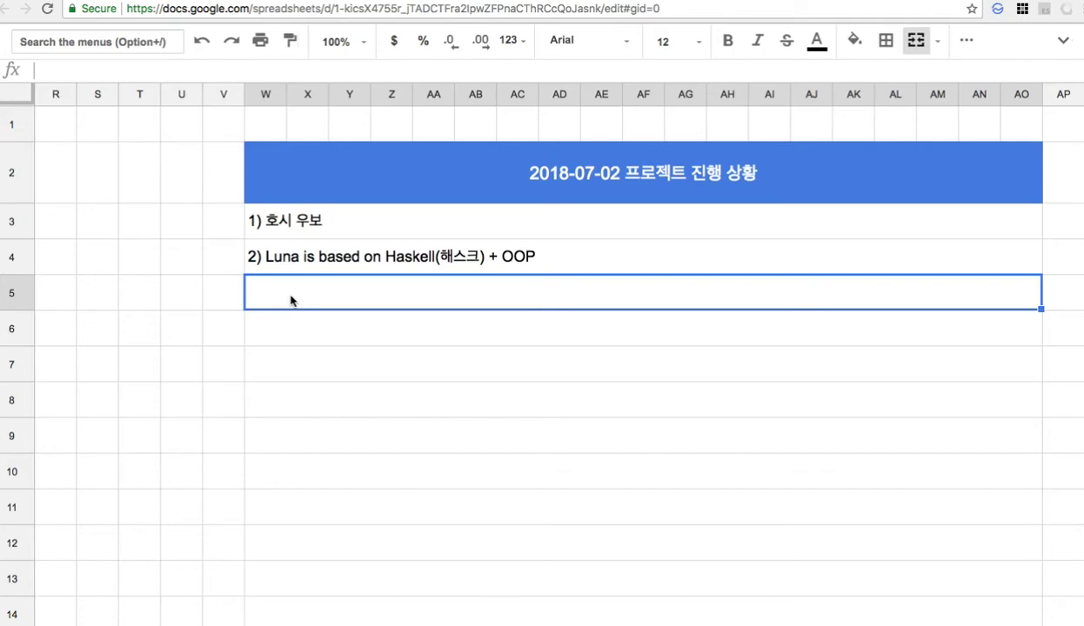
pyautogui.write('3) ')
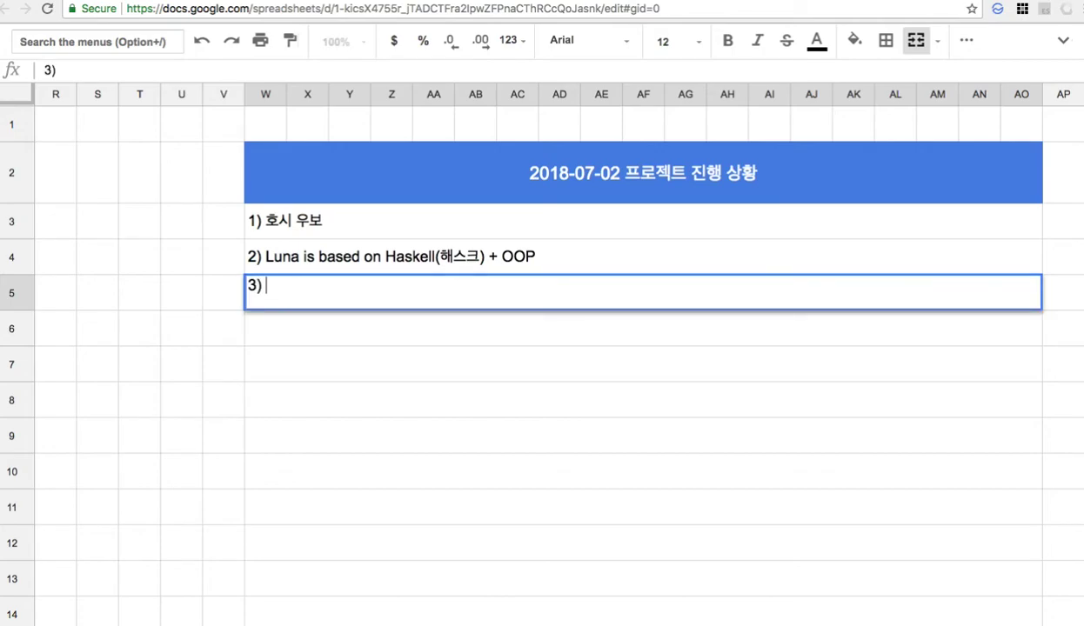
pyautogui.write('Cycle.j')
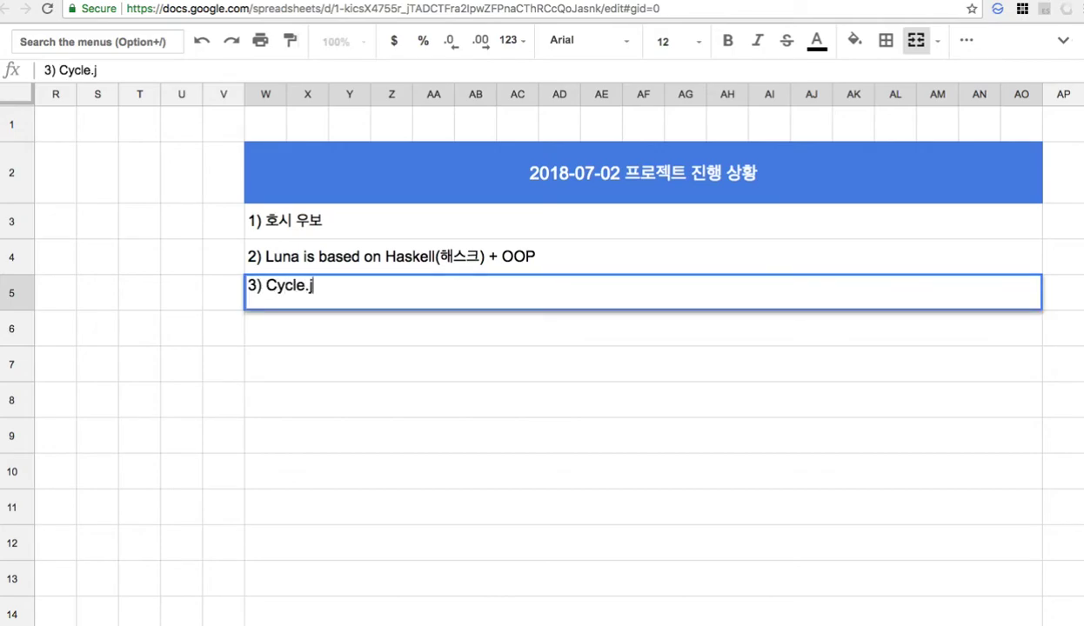
pyautogui.write('s(node')
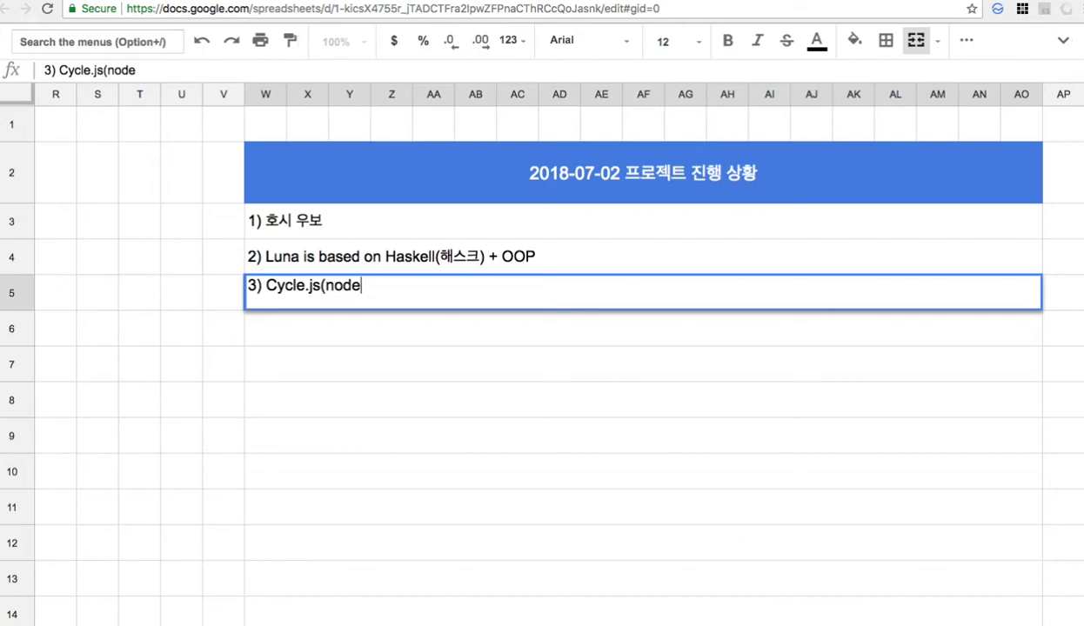
pyautogui.write(')')
pyautogui.write(', Luna, Lua')
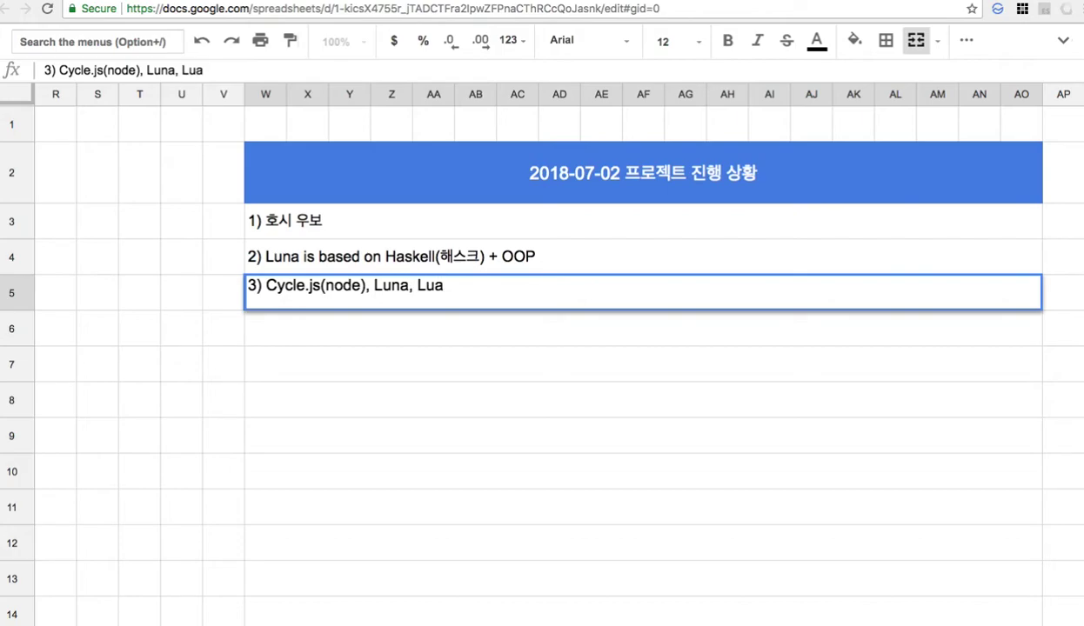
pyautogui.click(376, 291)
pyautogui.click(432, 289)
pyautogui.click(370, 292)
pyautogui.moveTo(370, 292); pyautogui.dragTo(267, 288)
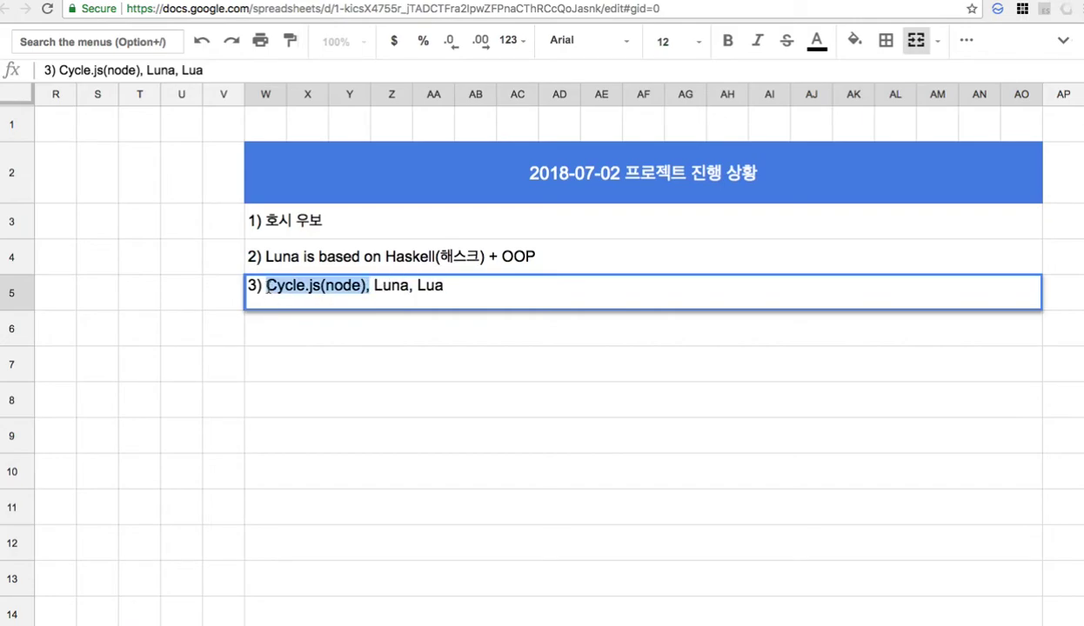
pyautogui.moveTo(368, 288); pyautogui.dragTo(438, 290)
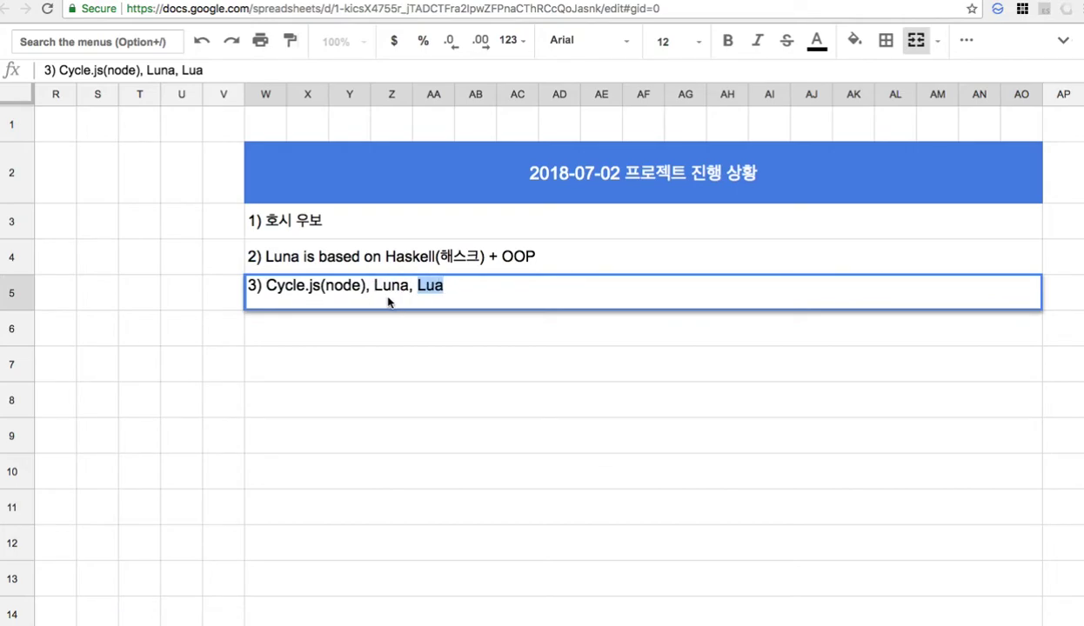
# - Extend the third item with ", Python, Go, C, Java" and commit the entry
pyautogui.click(459, 290)
pyautogui.write(', Python, G')
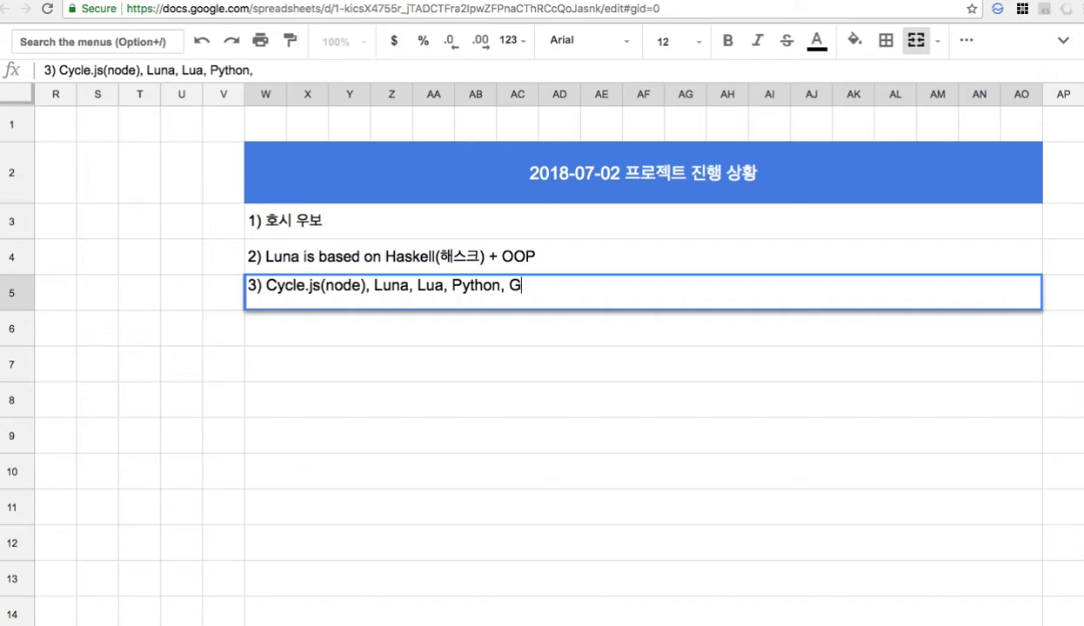
pyautogui.write('o, C, Java')
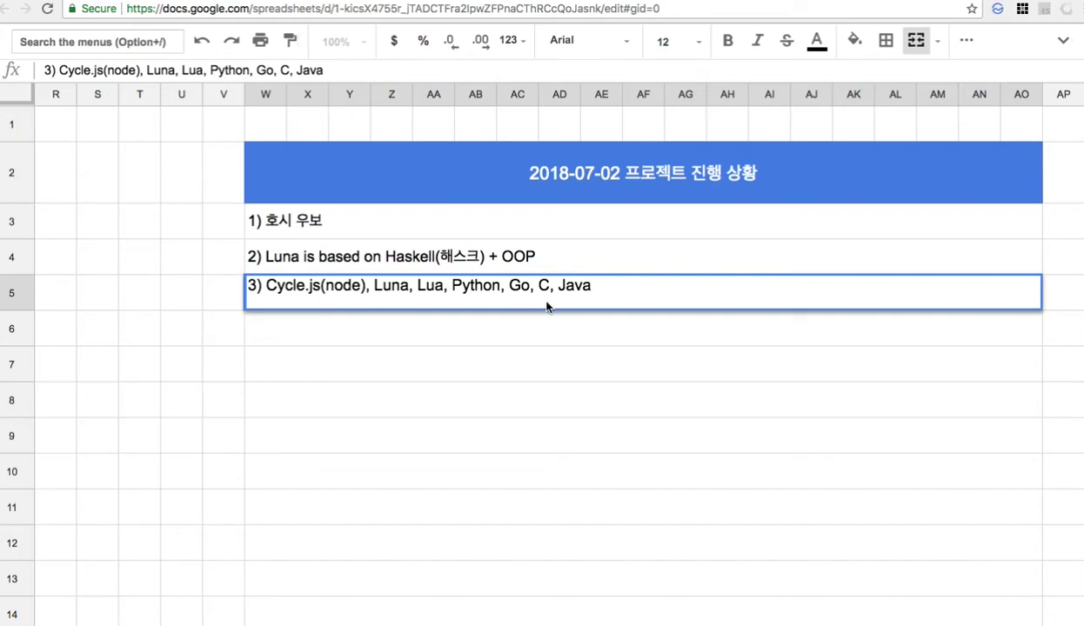
pyautogui.click(505, 260)
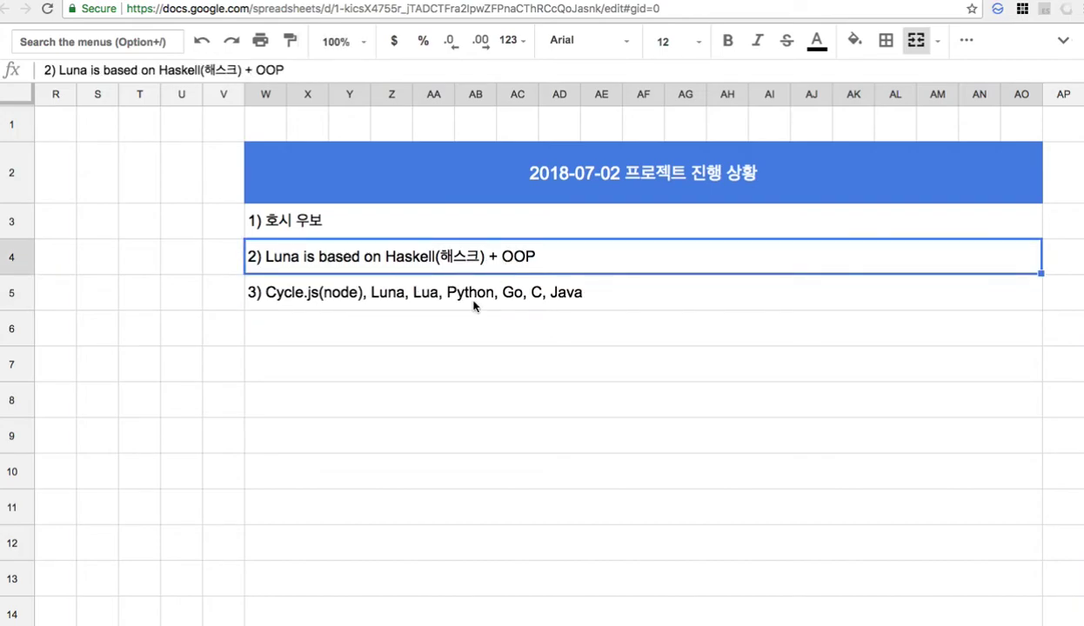
# - Enter the fourth item as "4) Haskell series => 100" in the row below the language list and commit it
pyautogui.click(443, 329)
pyautogui.write('4) ')
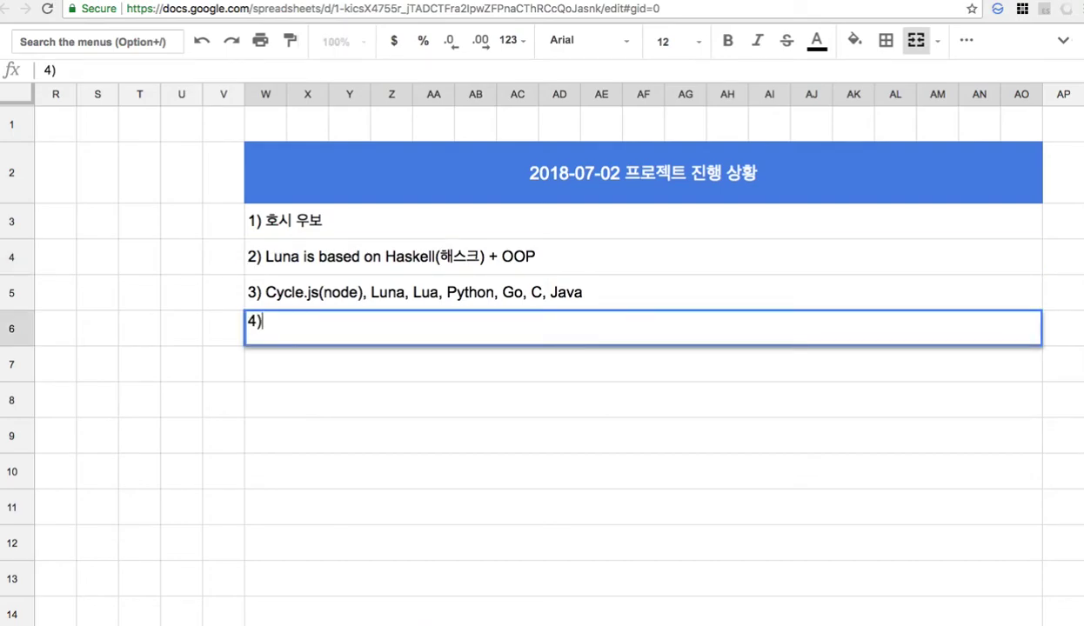
pyautogui.write('Haskell')
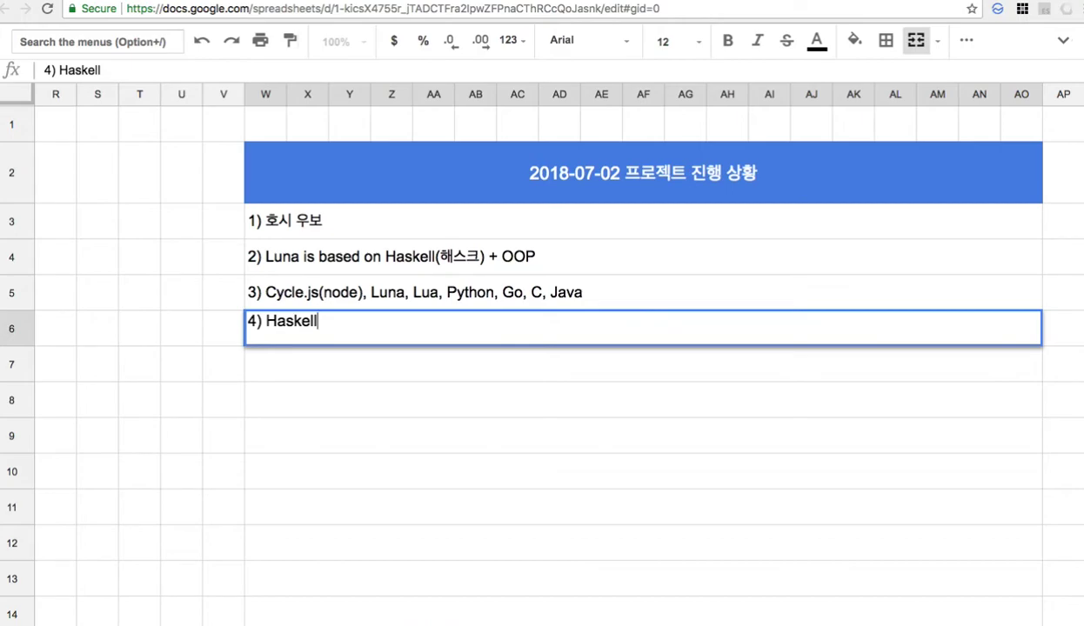
pyautogui.write('series')
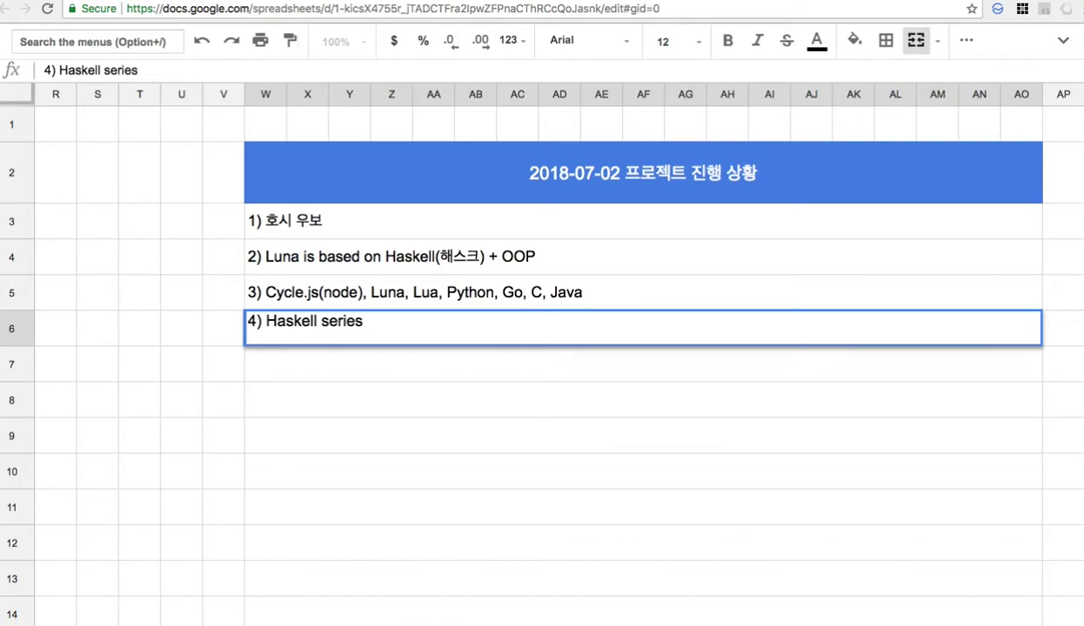
pyautogui.write(' => 100ro')
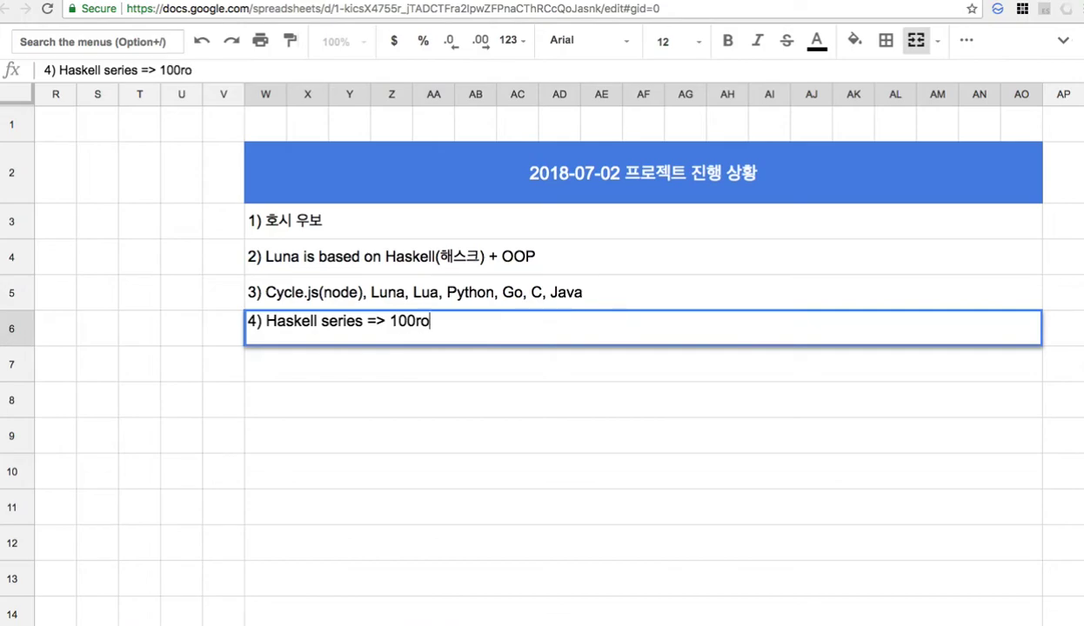
pyautogui.press('BackSpace')
pyautogui.press('BackSpace')
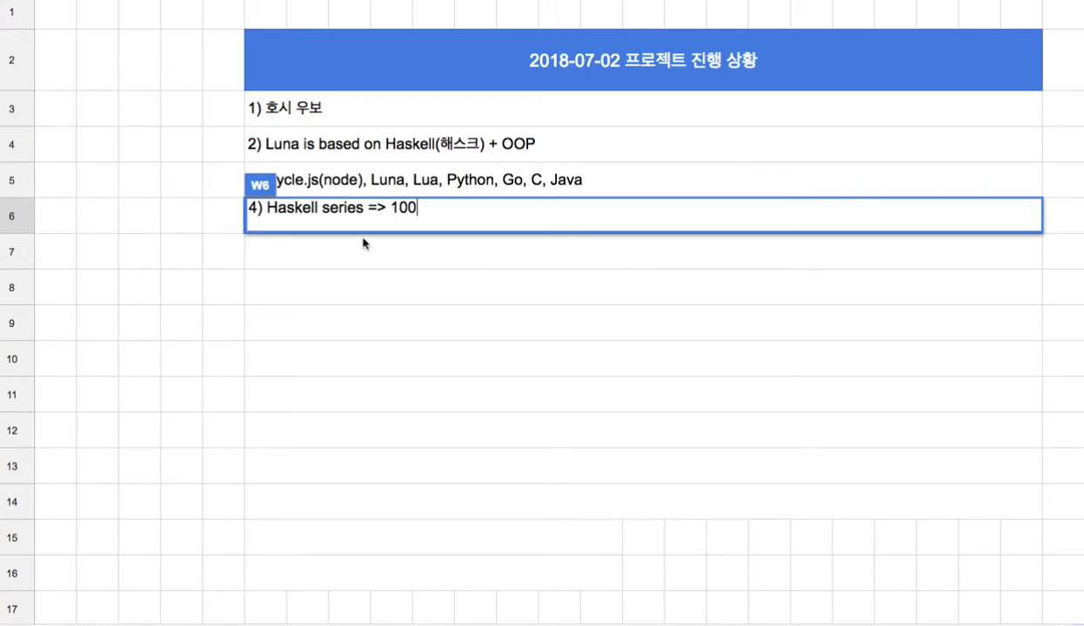
pyautogui.doubleClick(306, 215)
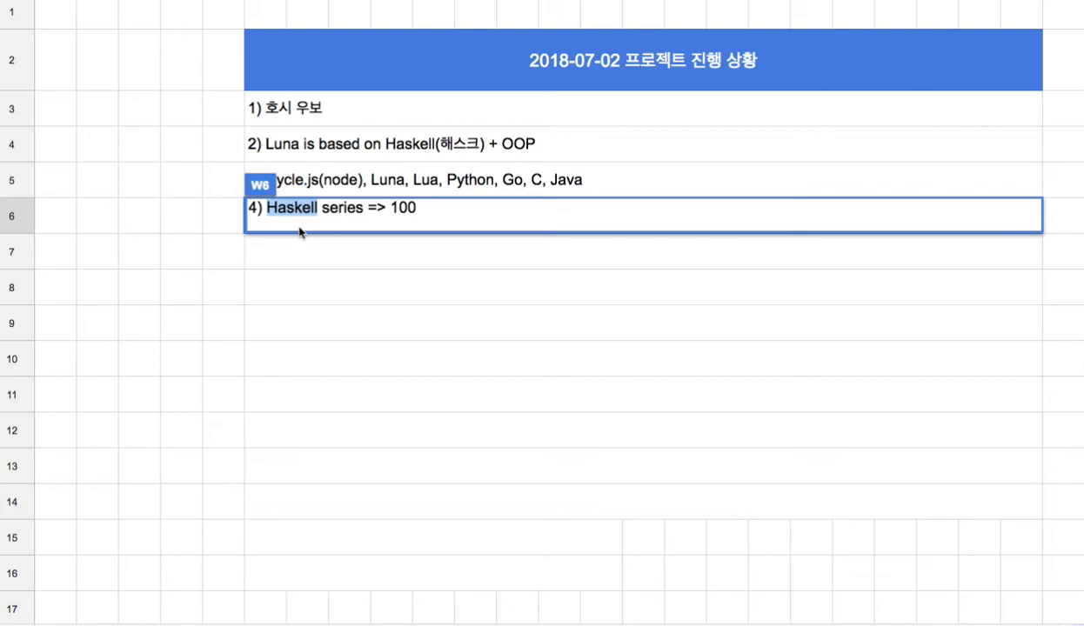
pyautogui.click(288, 241)
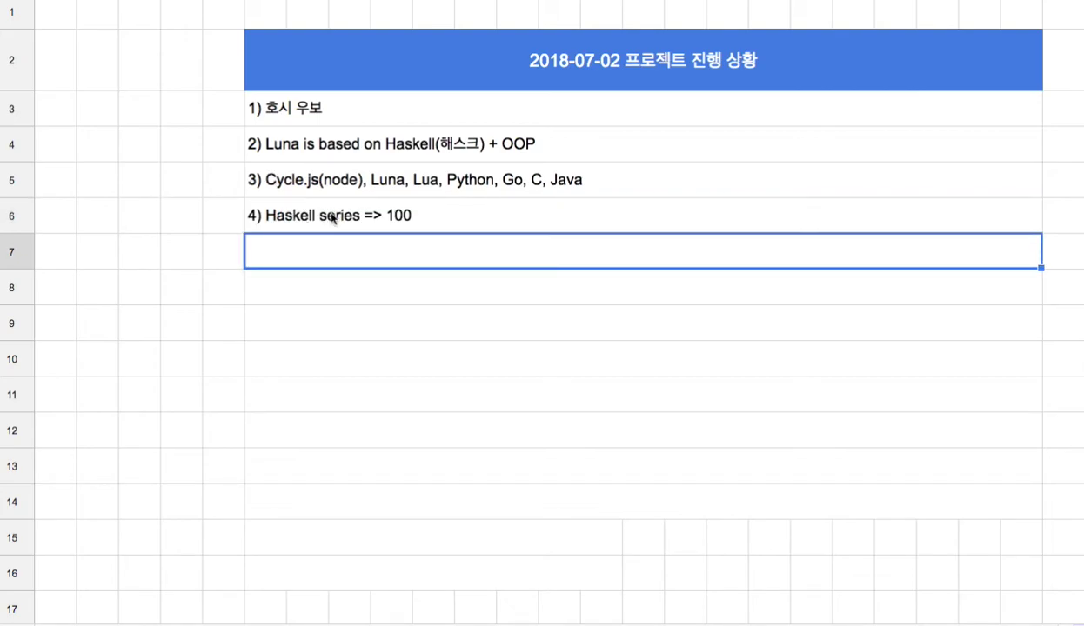
pyautogui.click(309, 219)
pyautogui.press('Return')
pyautogui.doubleClick(294, 212)
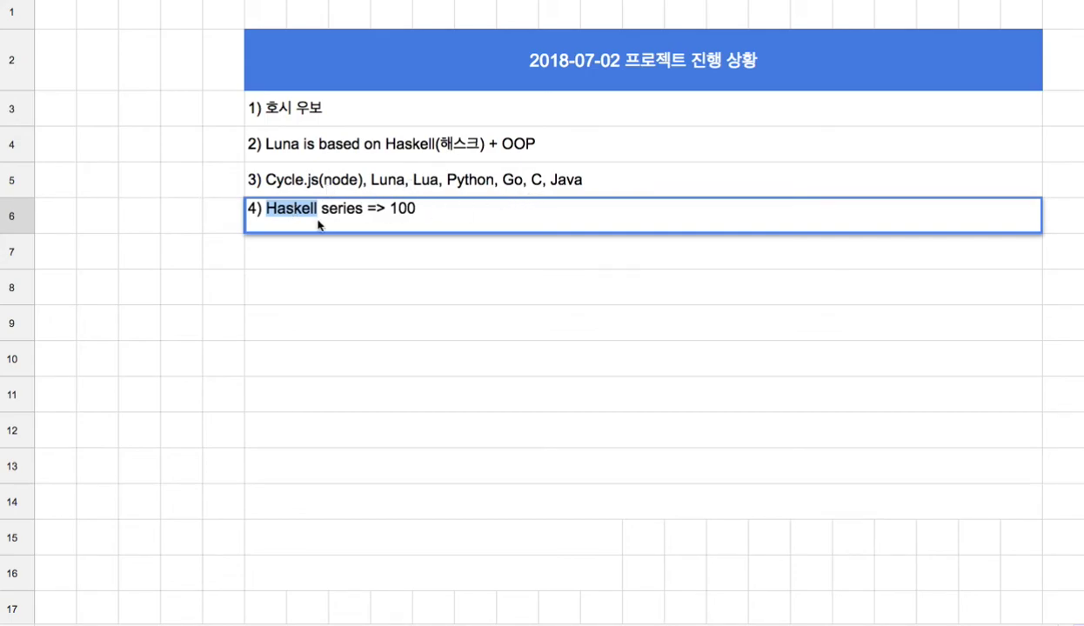
# - Enter the fifth item as "5) Scratch, App Inventor, Luna" in the row below the fourth item
pyautogui.click(336, 258)
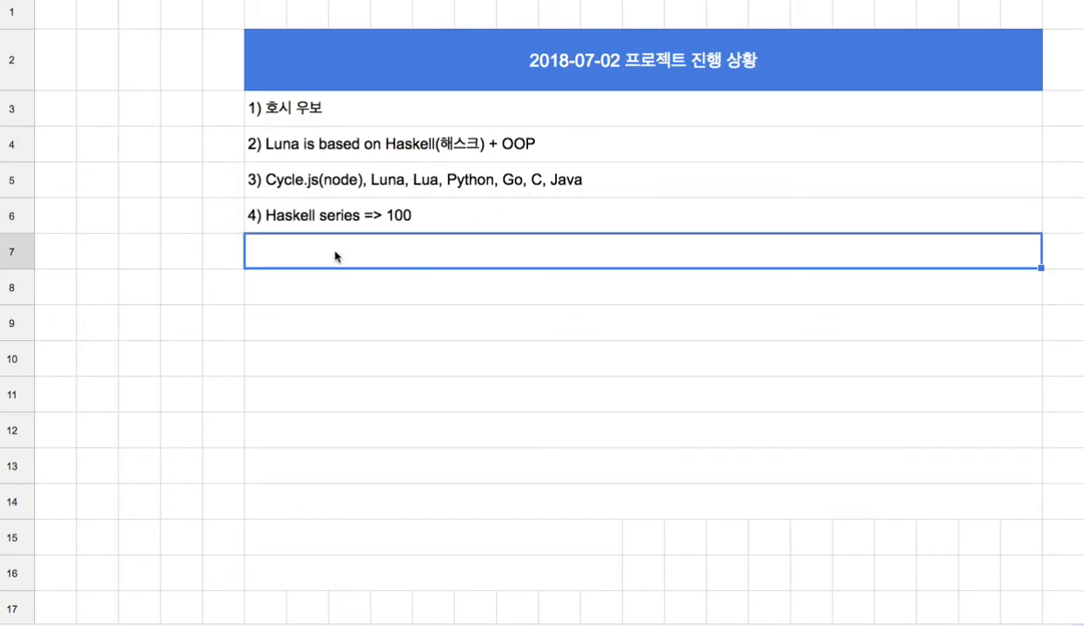
pyautogui.write('5) Scrac')
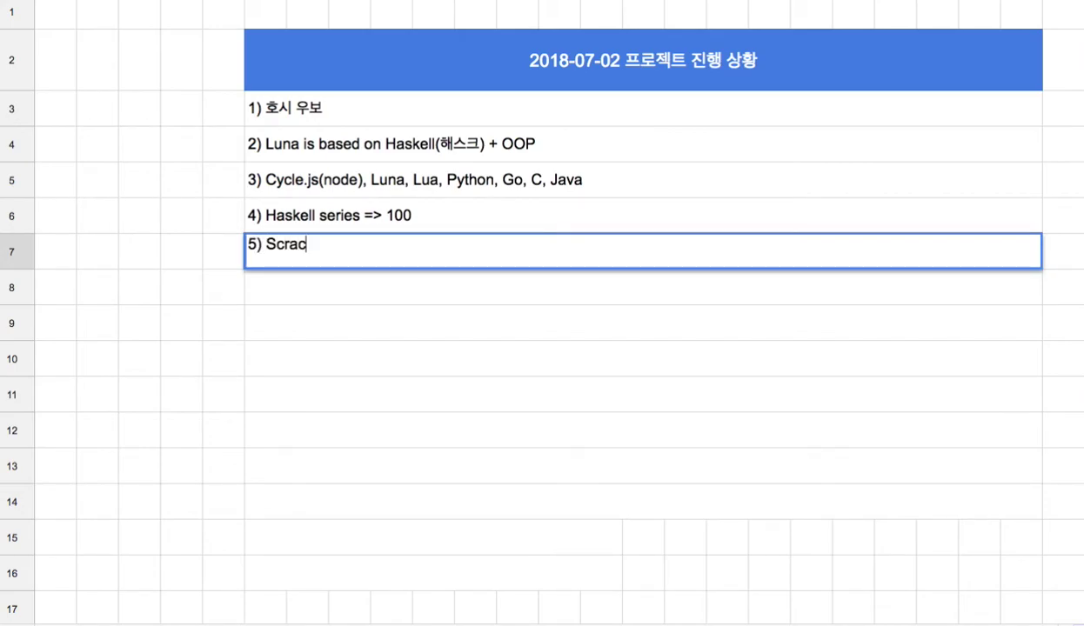
pyautogui.press('BackSpace')
pyautogui.write('tch, App In')
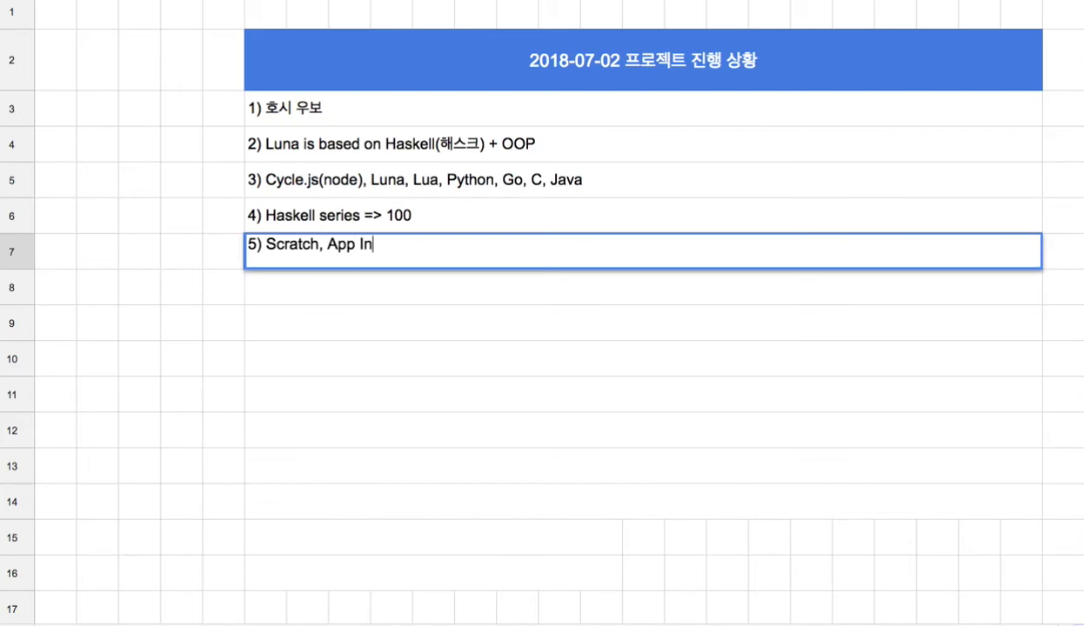
pyautogui.write('ventor, Luna')
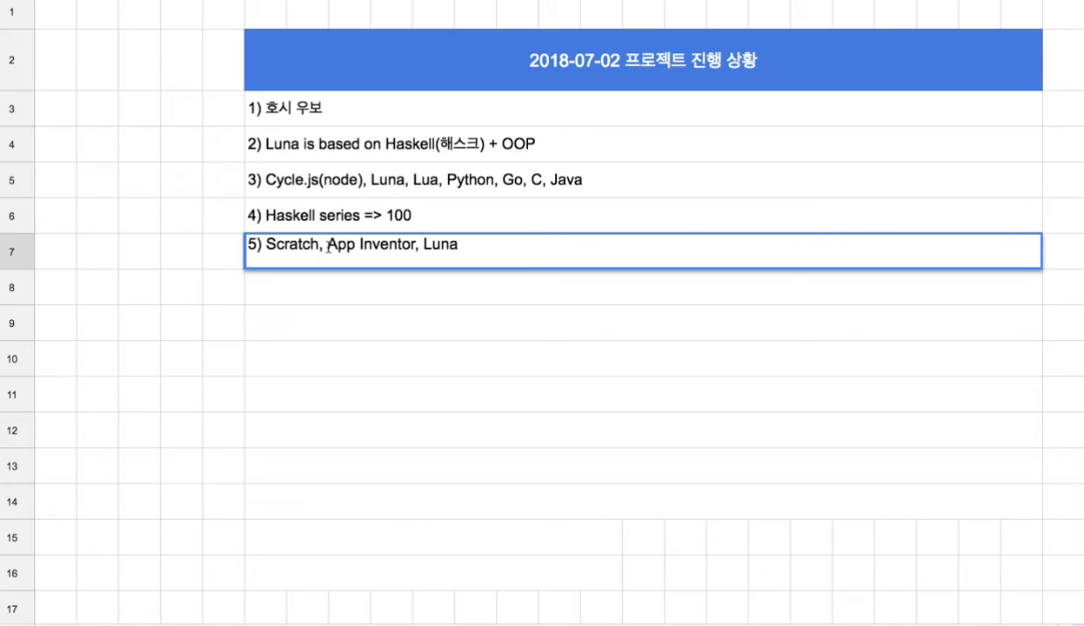
# - Review the tool and language names in the fifth, second and third items of the progress notes
pyautogui.moveTo(327, 246); pyautogui.dragTo(261, 247)
pyautogui.moveTo(328, 246); pyautogui.dragTo(415, 249)
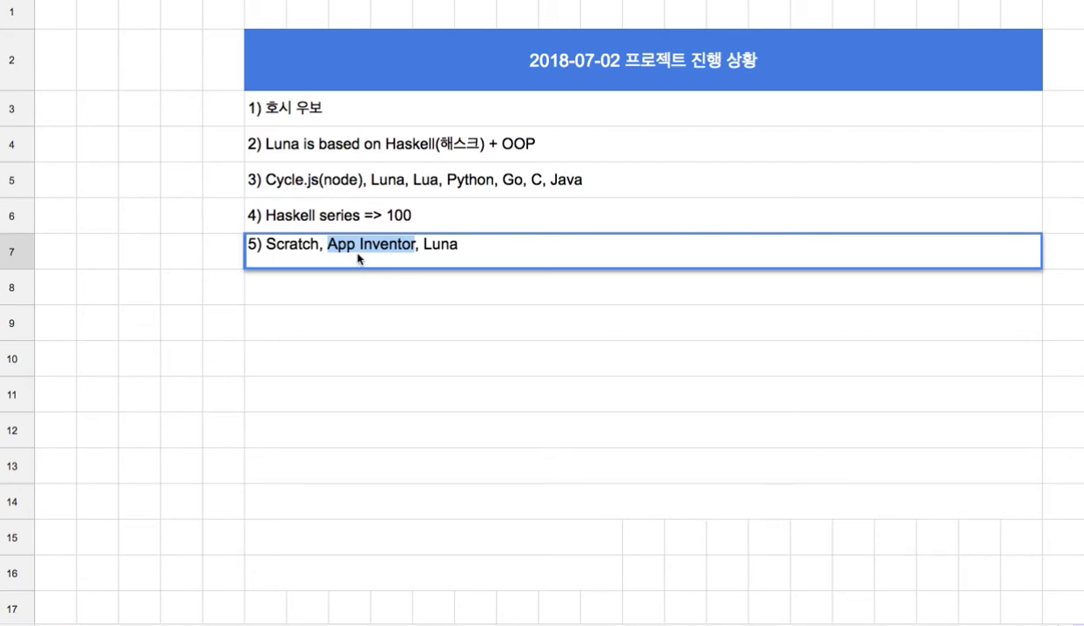
pyautogui.moveTo(425, 249); pyautogui.dragTo(439, 249)
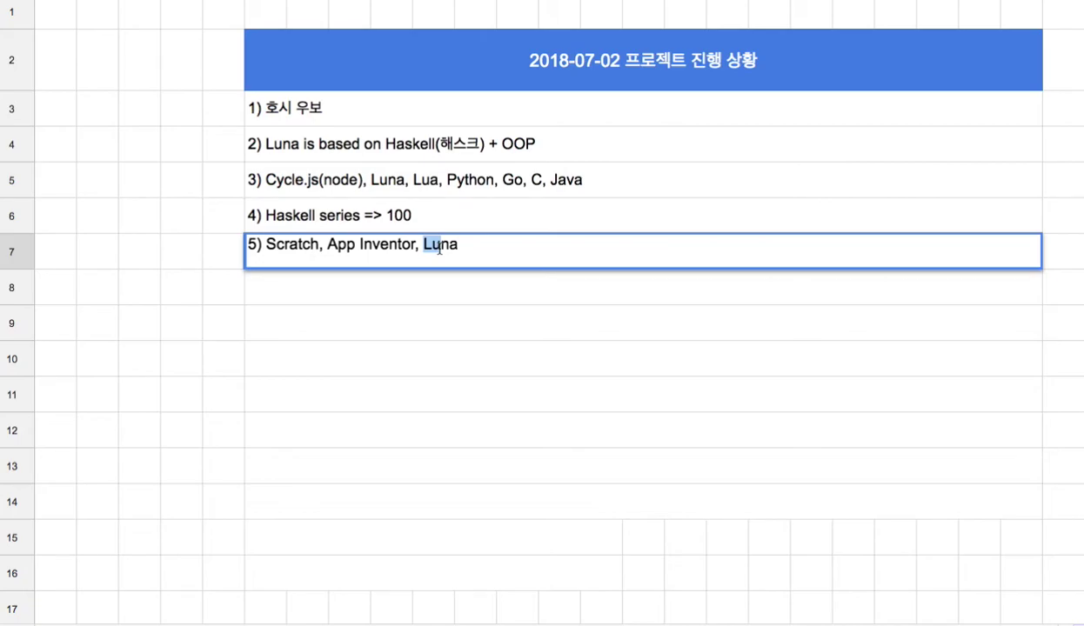
pyautogui.moveTo(440, 249); pyautogui.dragTo(456, 249)
pyautogui.click(480, 247)
pyautogui.doubleClick(405, 150)
pyautogui.moveTo(389, 139); pyautogui.dragTo(479, 137)
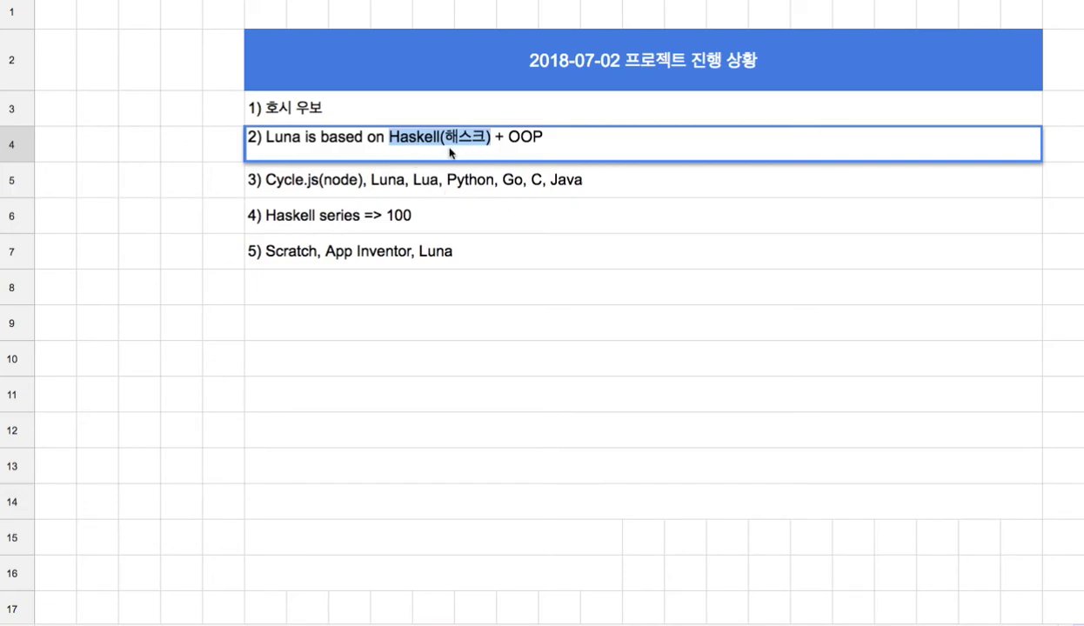
pyautogui.doubleClick(425, 180)
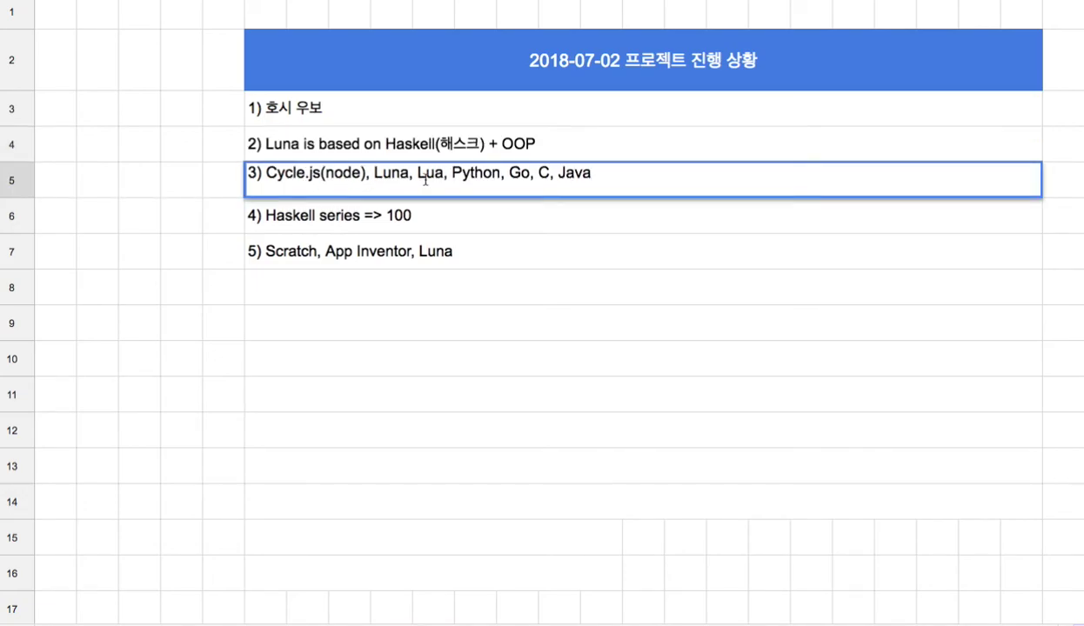
pyautogui.moveTo(370, 177); pyautogui.dragTo(267, 176)
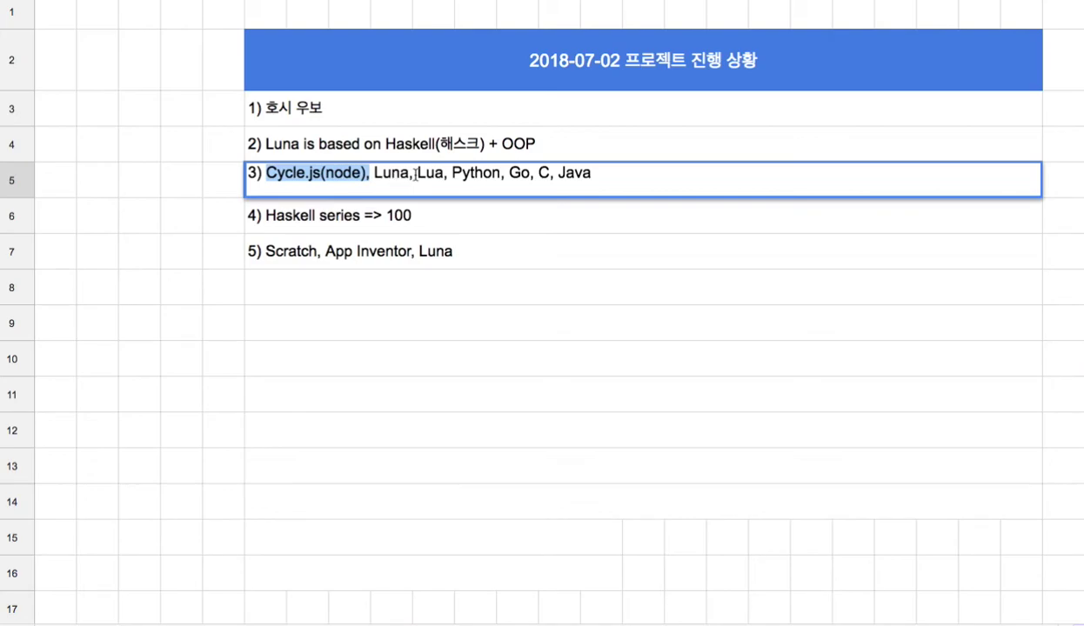
pyautogui.moveTo(415, 176)
pyautogui.mouseDown()
pyautogui.moveTo(372, 176)
pyautogui.moveTo(413, 177)
pyautogui.mouseUp()
pyautogui.hotkey('ctrl', 'z')
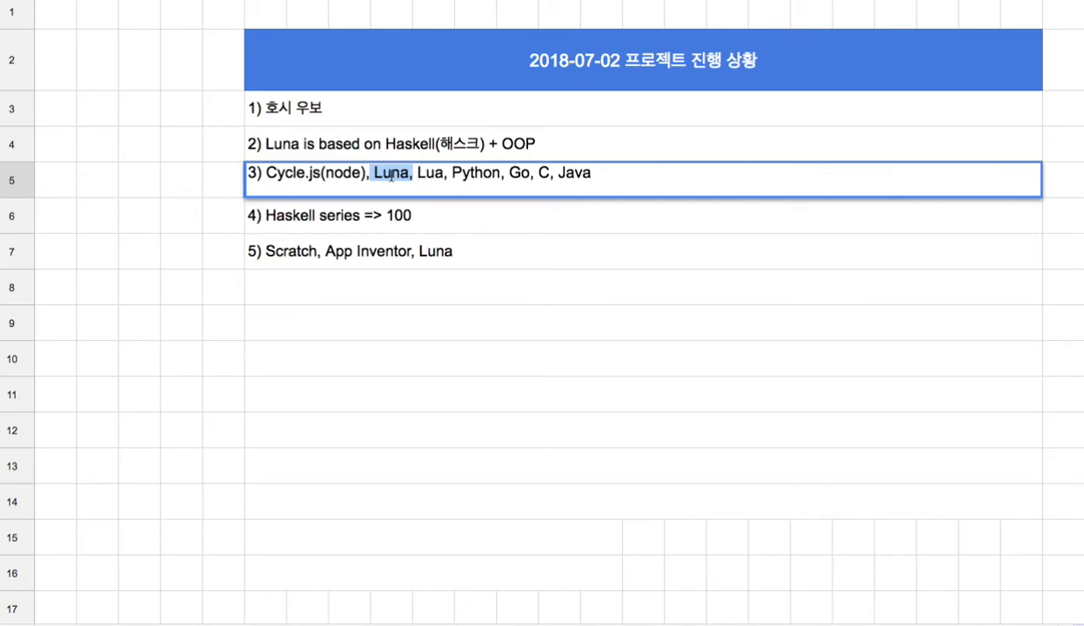
pyautogui.moveTo(416, 175); pyautogui.dragTo(447, 179)
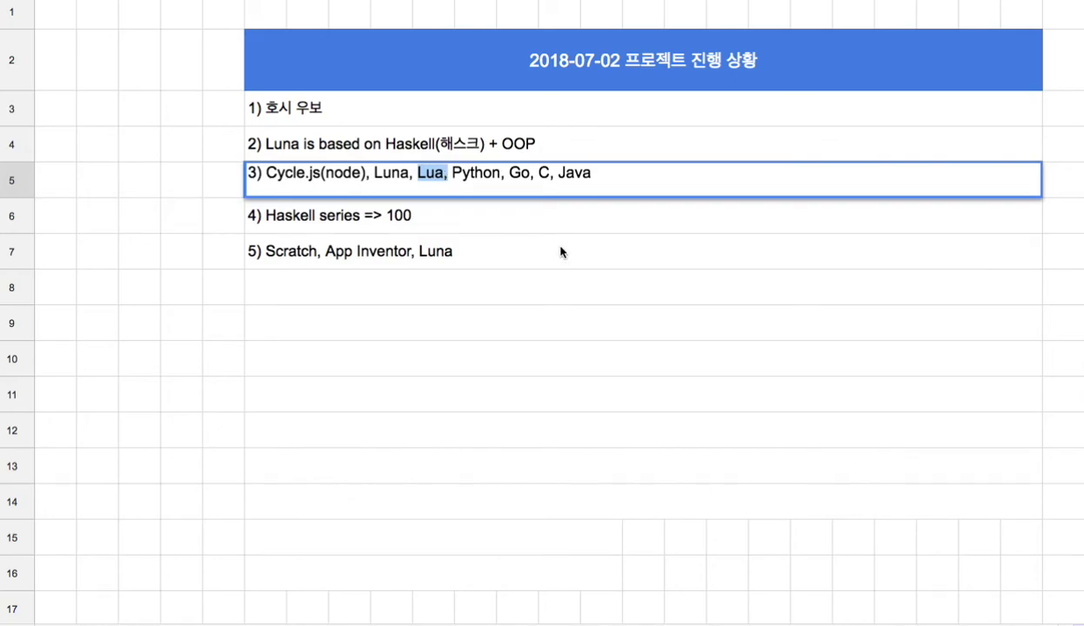
pyautogui.click(348, 224)
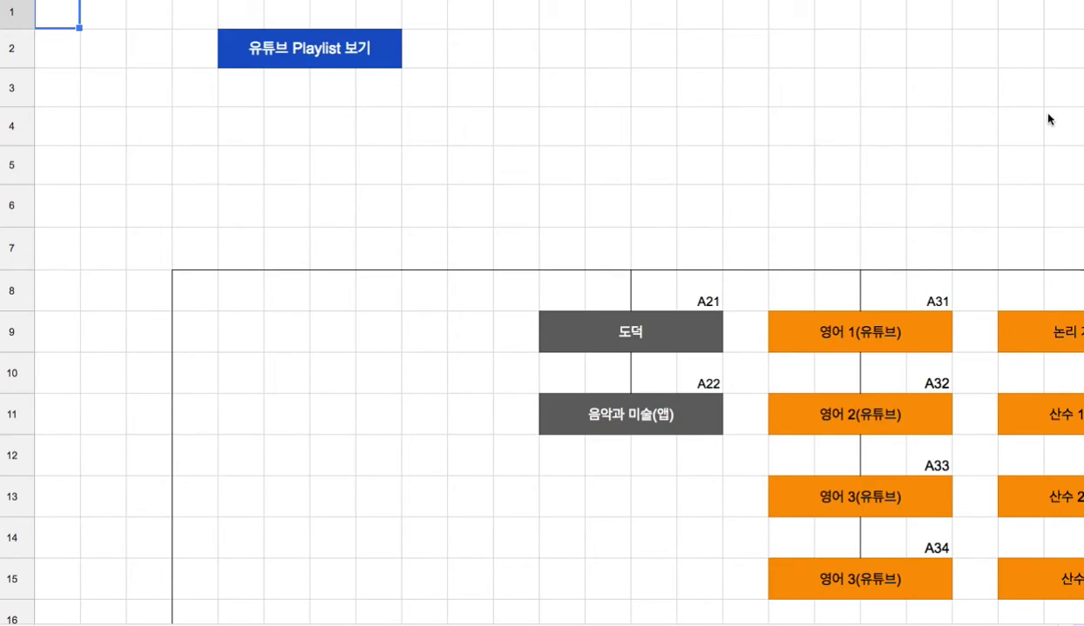
# - Zoom out the OpenLab K(indergarten) curriculum diagram to examine more of its course layout
pyautogui.hotkey('ctrl', '-')
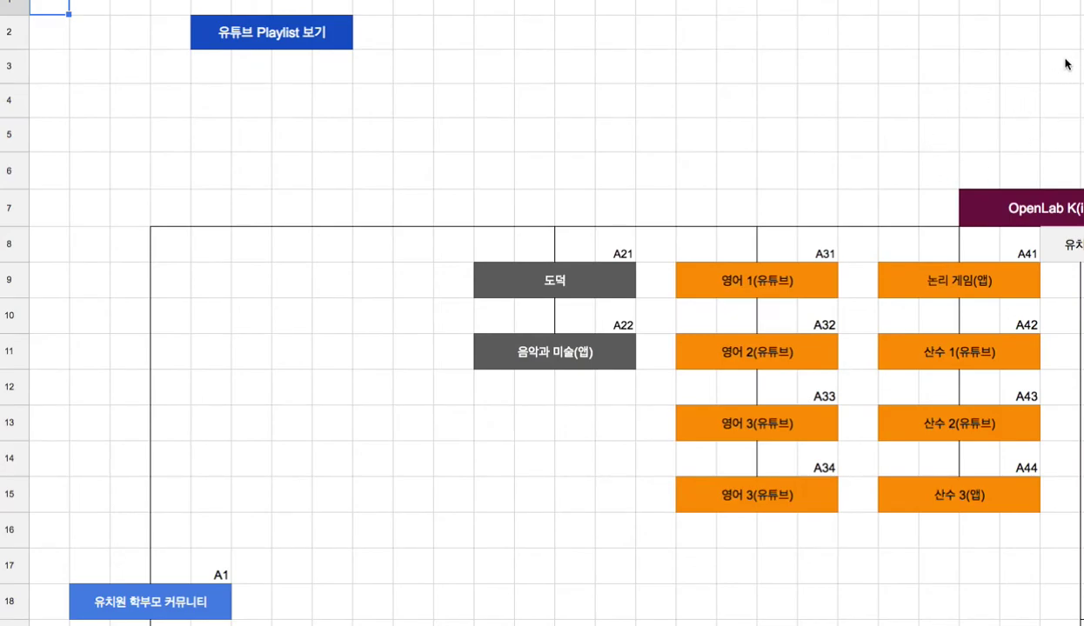
pyautogui.hotkey('ctrl', '-')
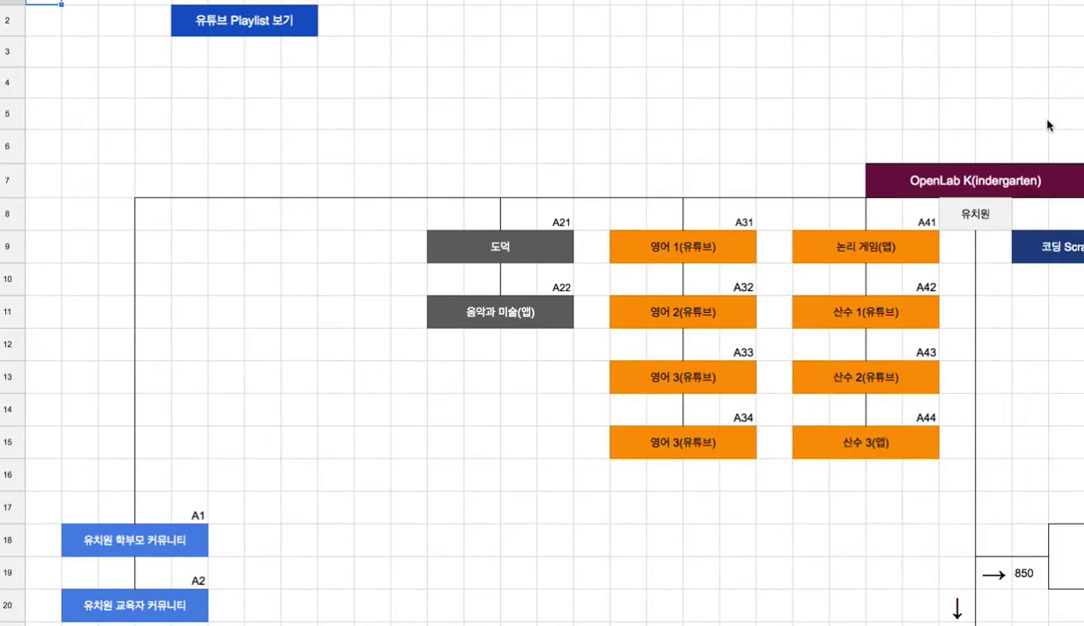